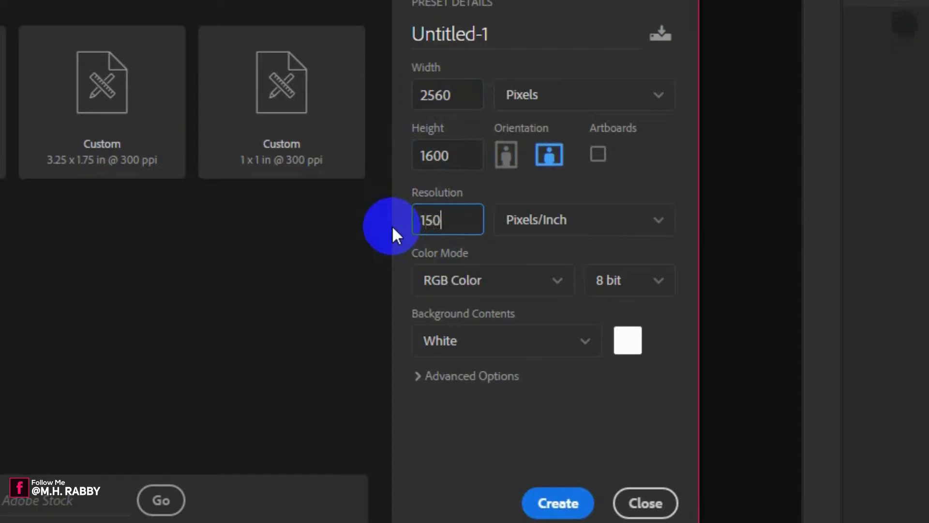
Create a new 2560 × 1600 pixel landscape document at 150 pixels/inch in 8-bit RGB with a white background.
click(542, 501)
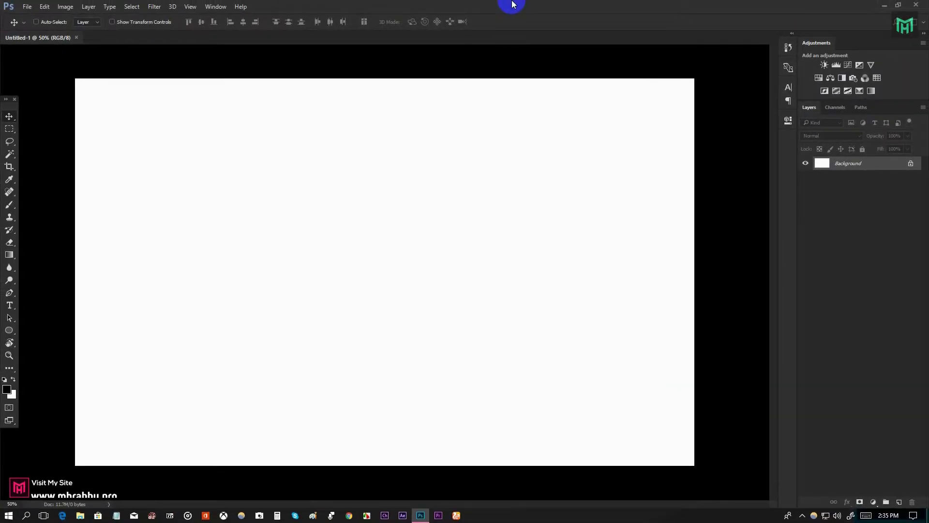
scroll(432, 122, down, 3)
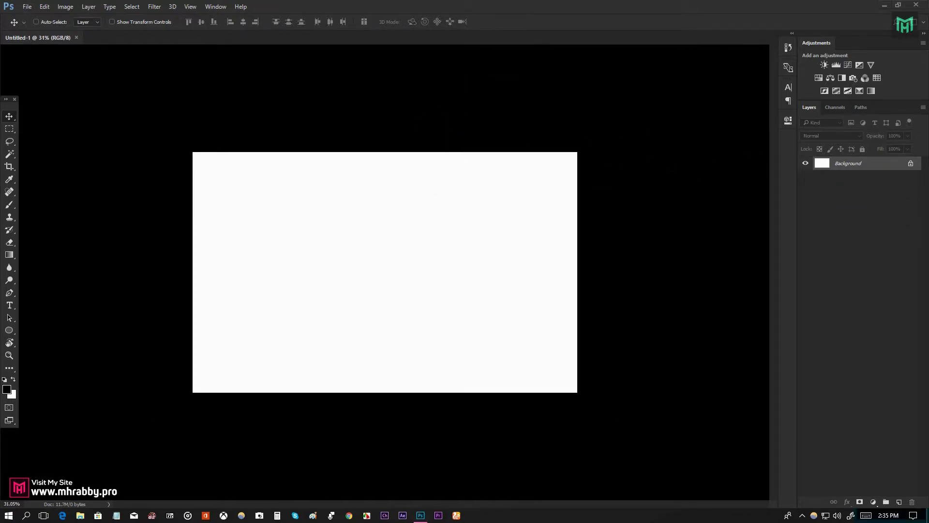
Open League_of_legends_logo_transparent.png and wp1899567.jpg as separate documents, review both images, and return to the blank Untitled-1 canvas.
drag(605, 166, 286, 34)
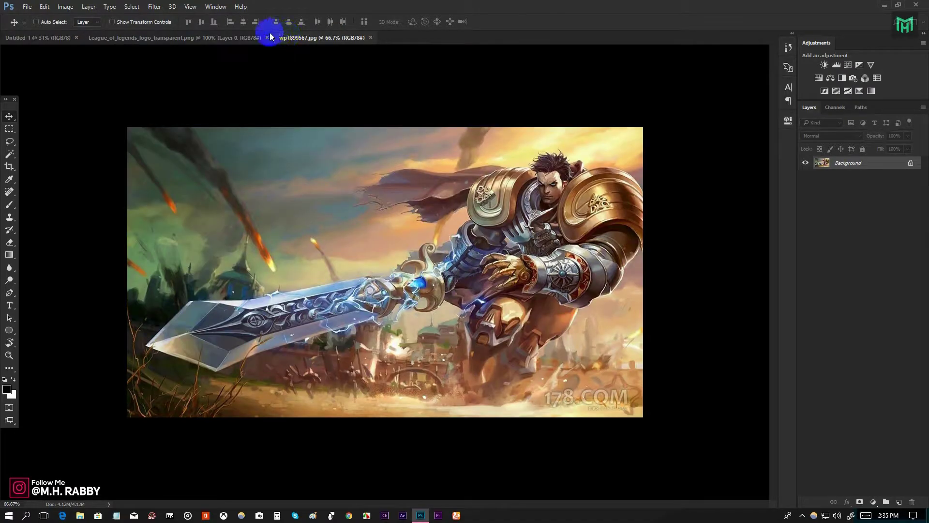
click(166, 39)
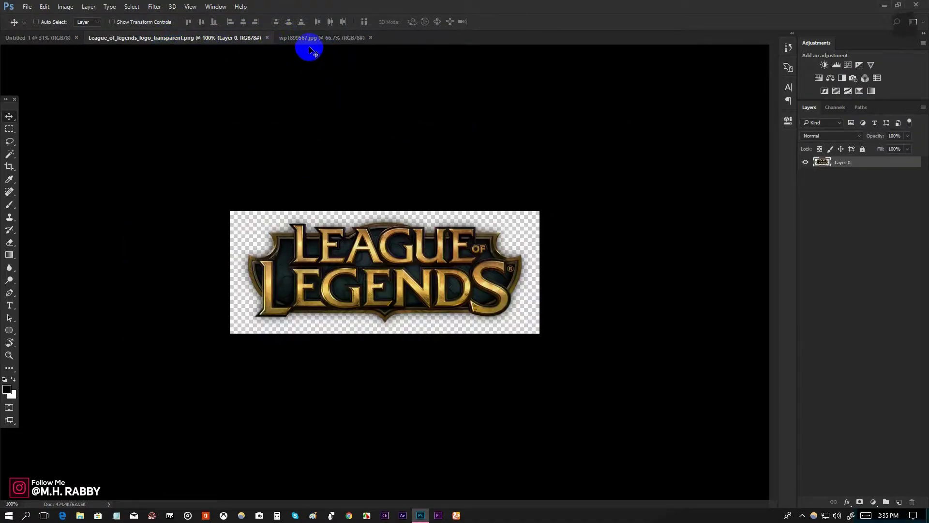
click(309, 39)
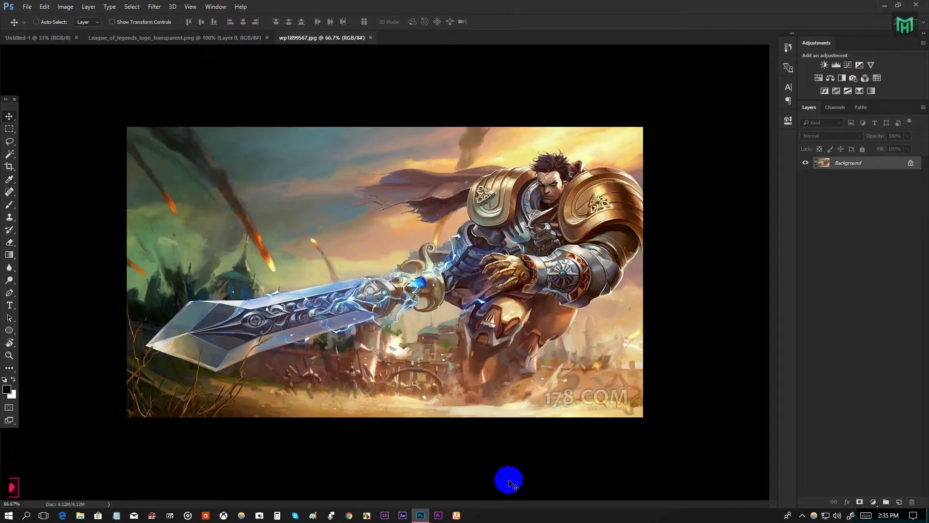
click(210, 39)
scroll(318, 219, up, 1)
scroll(318, 219, up, 1)
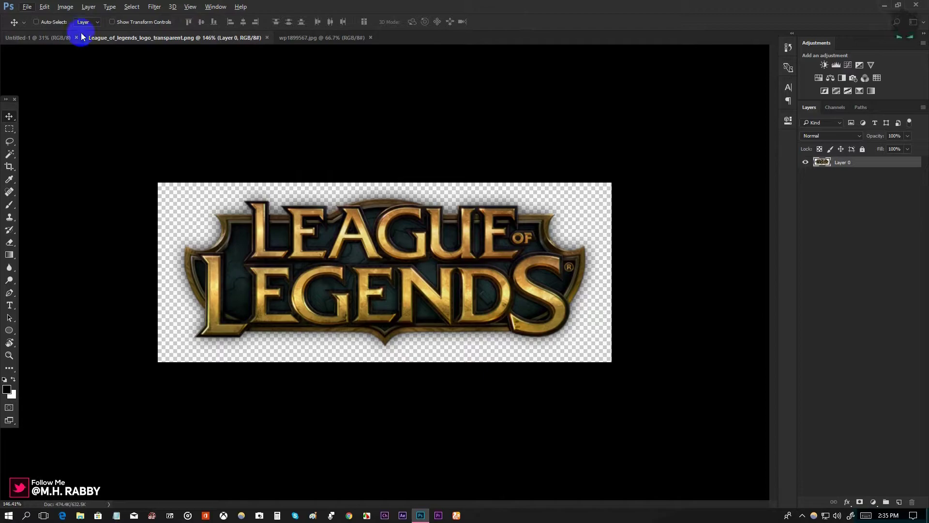
click(60, 37)
scroll(277, 185, up, 2)
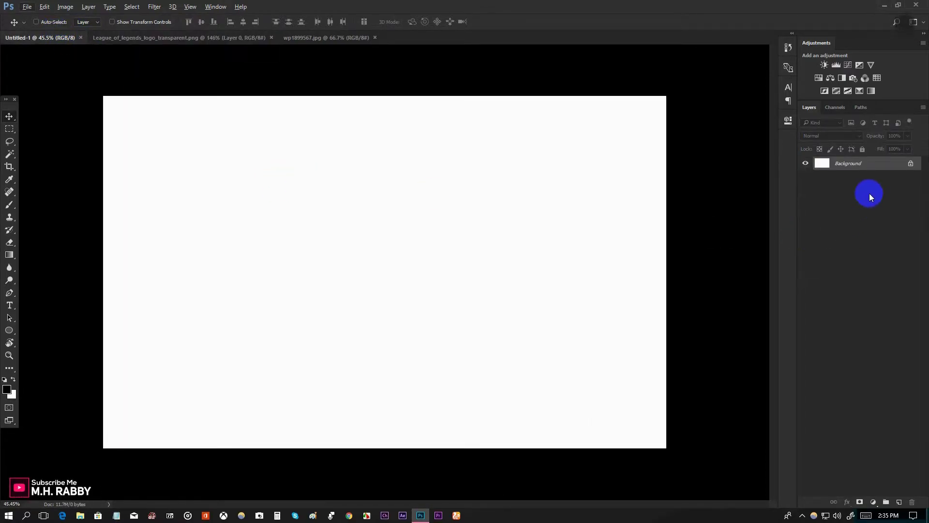
Add a Gradient fill layer above the white background and choose the black-to-white gradient preset.
click(878, 500)
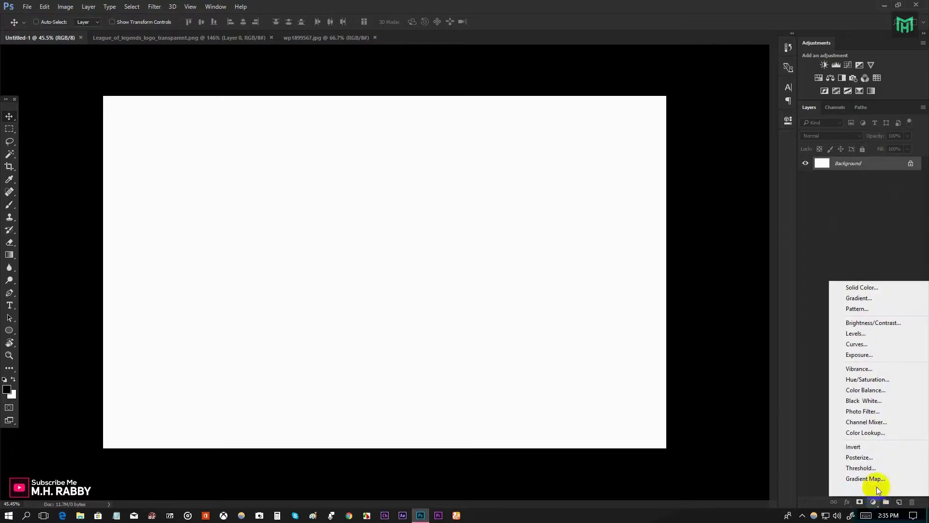
click(879, 300)
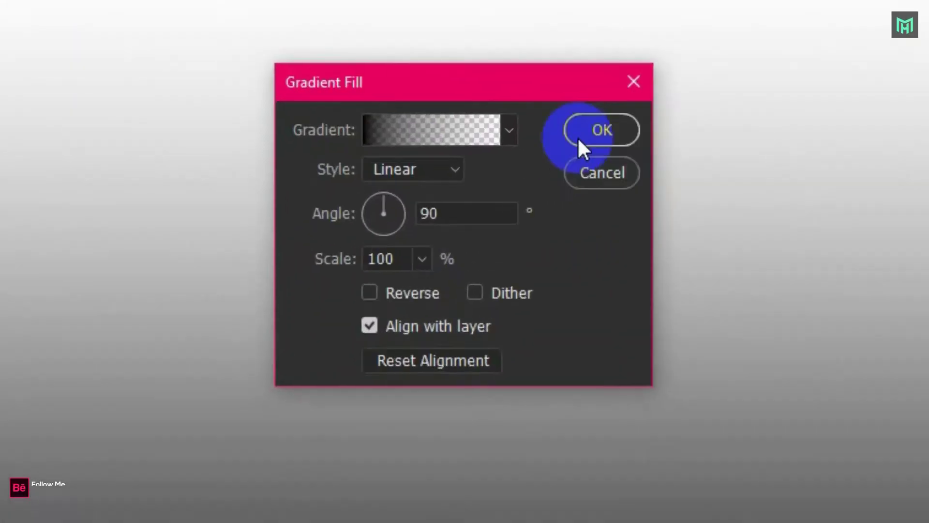
click(508, 131)
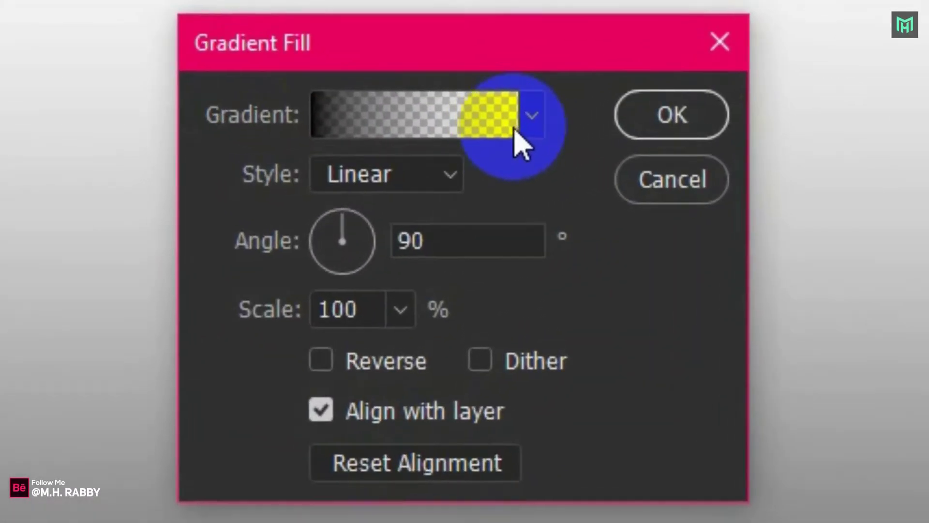
click(353, 186)
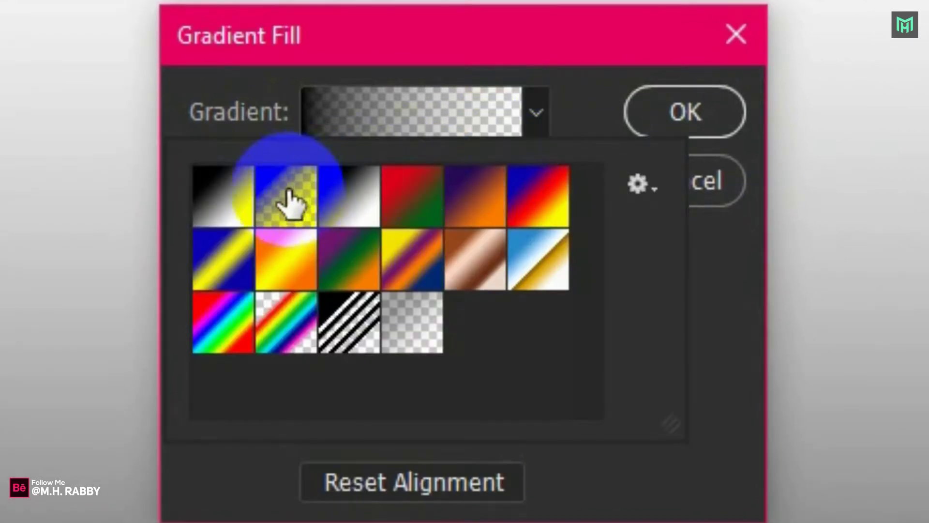
click(341, 206)
click(550, 115)
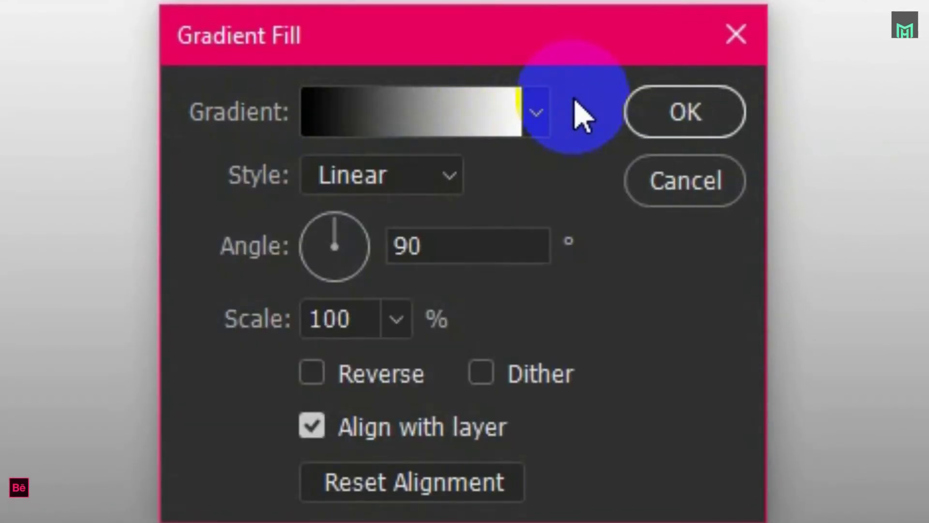
Set the gradient fill to Radial style at 374% scale and reverse it so white is at the centre.
click(446, 182)
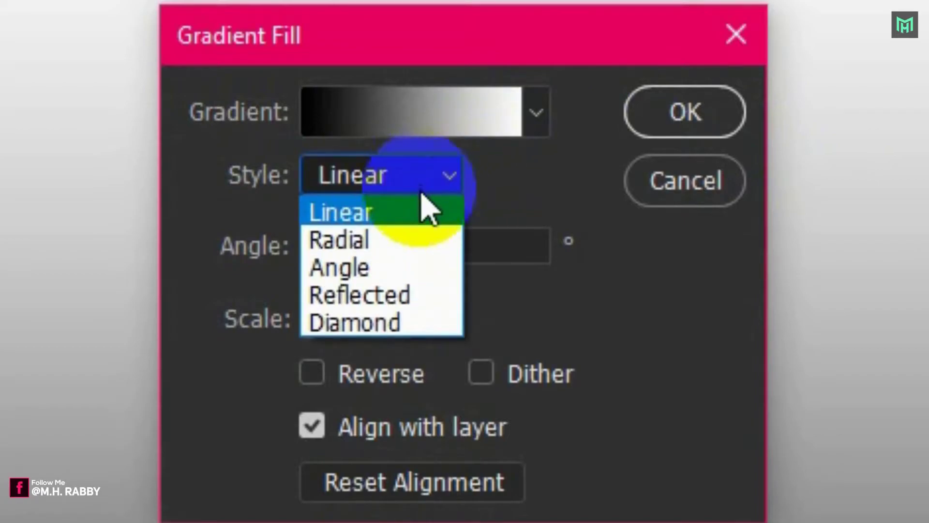
click(413, 242)
click(403, 329)
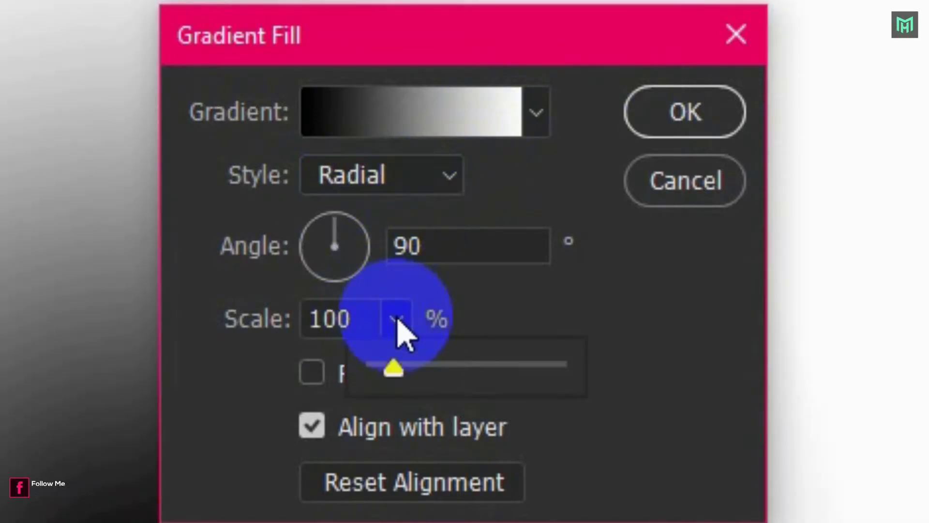
drag(412, 380, 470, 370)
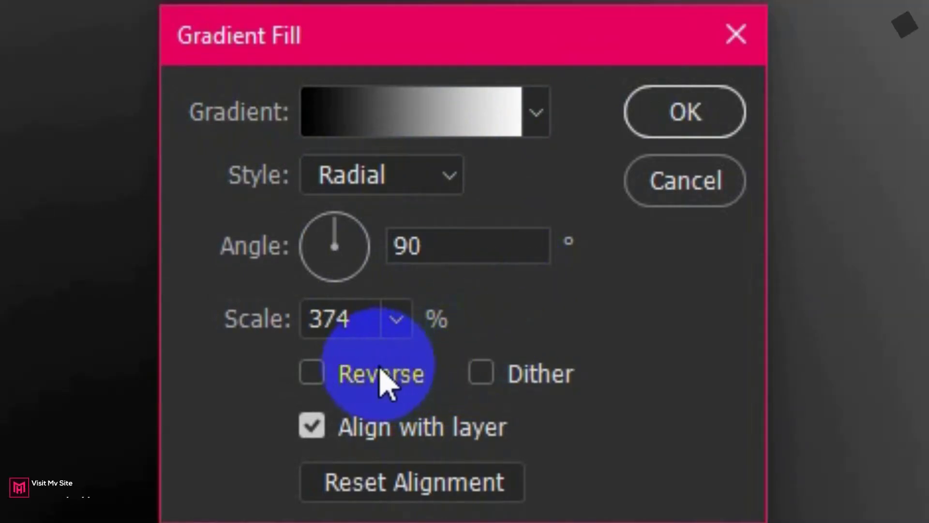
click(312, 373)
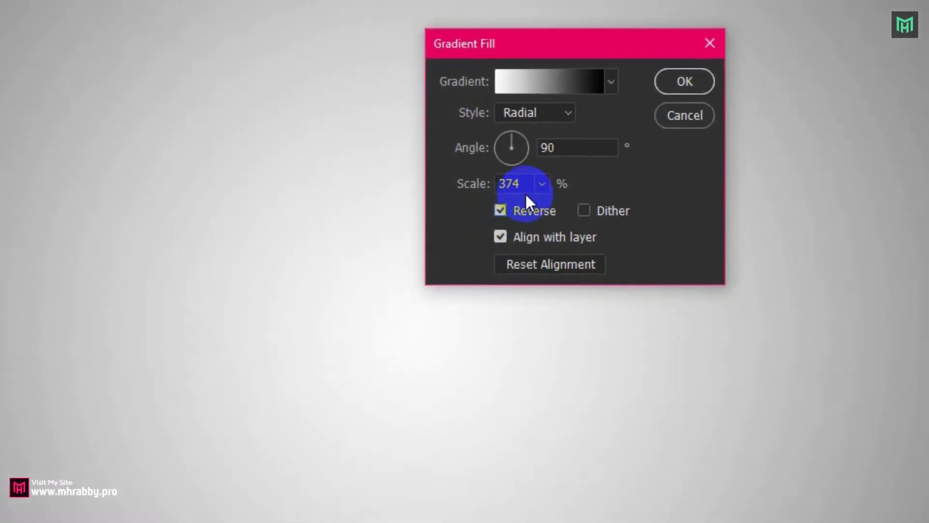
Set the gradient scale to 550% and move its bright centre up toward the upper part of the canvas.
click(543, 183)
drag(565, 177, 581, 181)
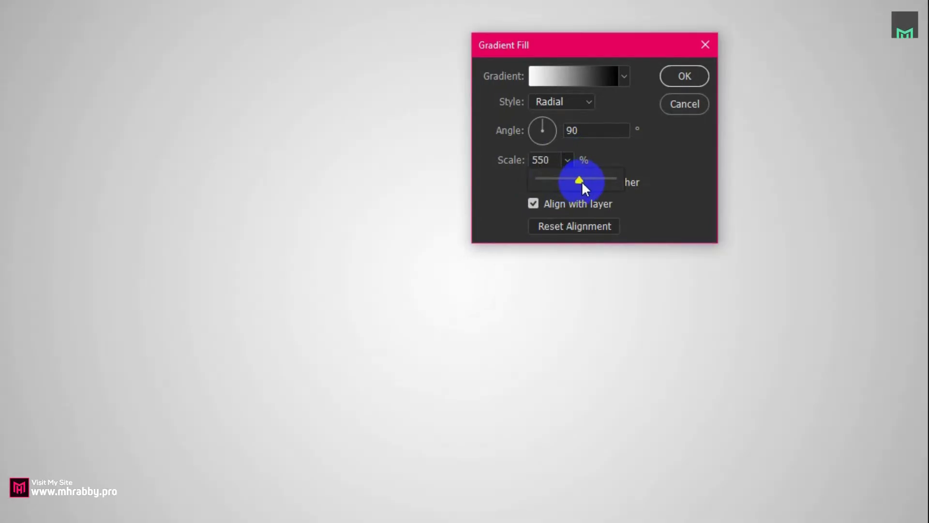
drag(426, 300, 436, 200)
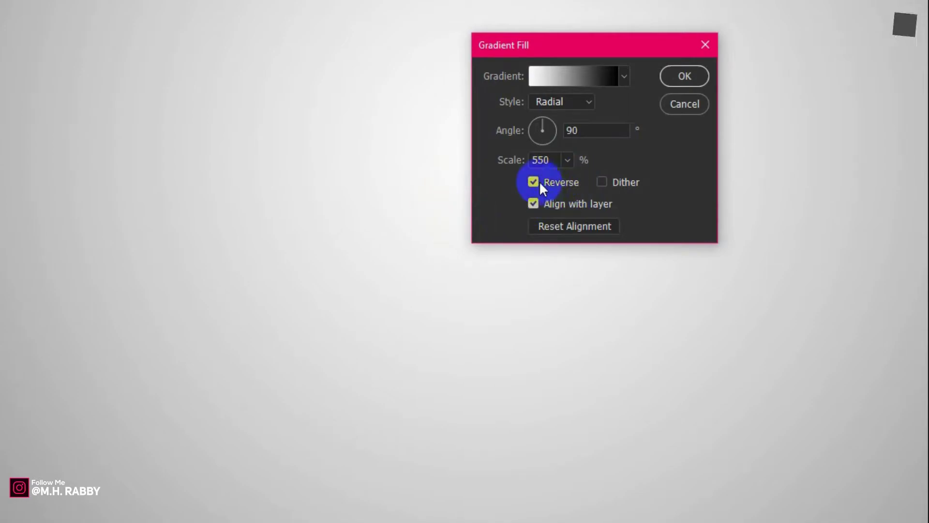
Reduce the gradient scale to 67% to position its bright centre slightly higher, enlarge it again to cover the canvas, and apply the fill.
click(569, 160)
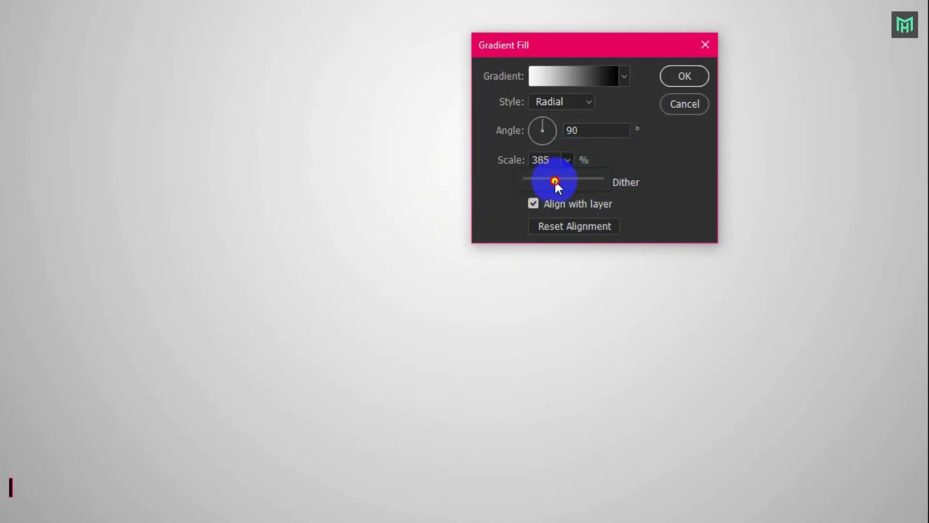
drag(555, 182, 532, 180)
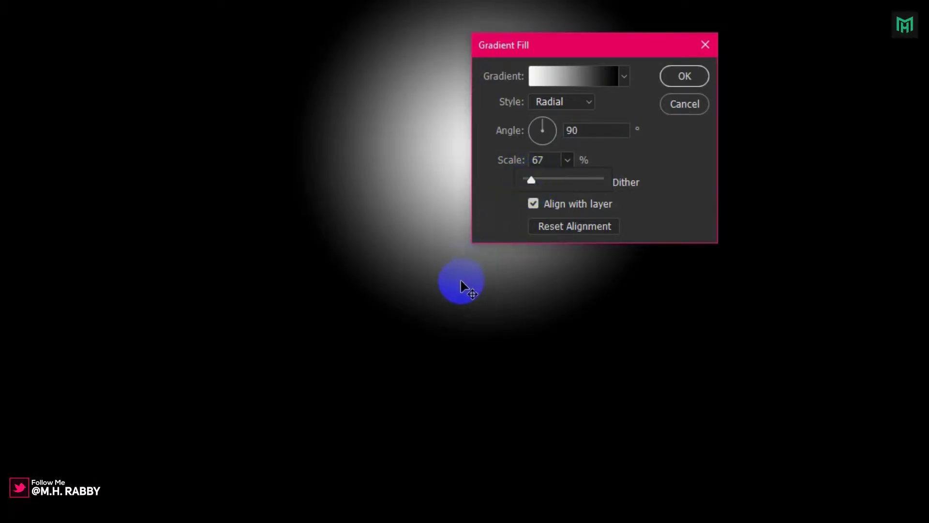
drag(461, 278, 460, 254)
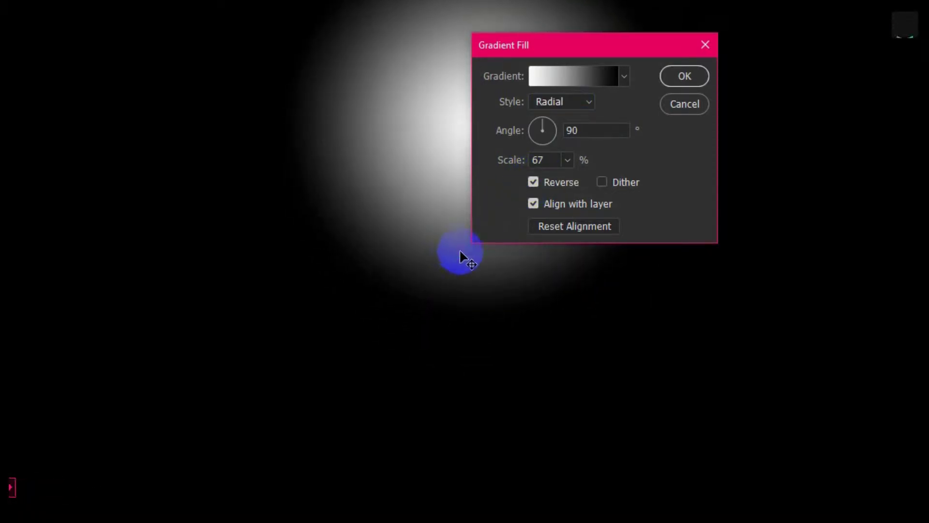
drag(573, 184, 589, 181)
click(683, 80)
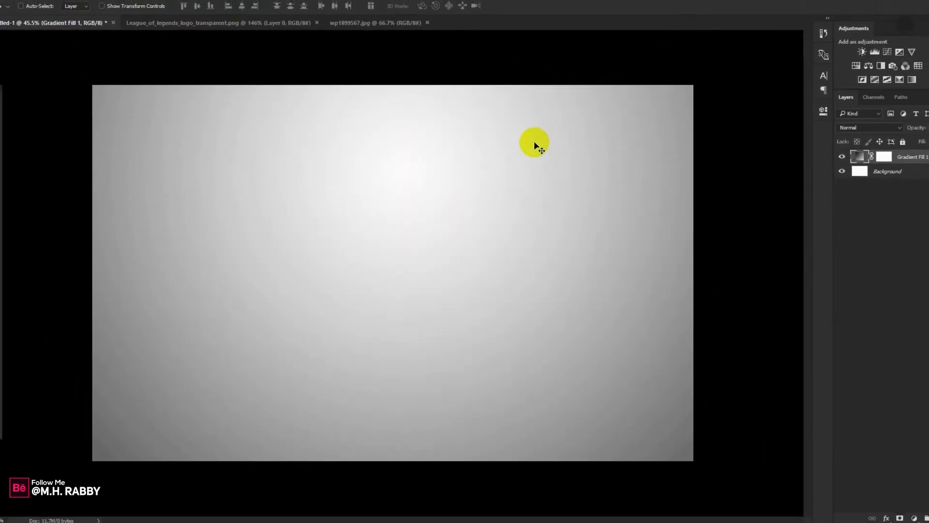
Draw a black circle of about 684 px in diameter in the middle of the canvas with the Ellipse tool.
key(ctrl+plus)
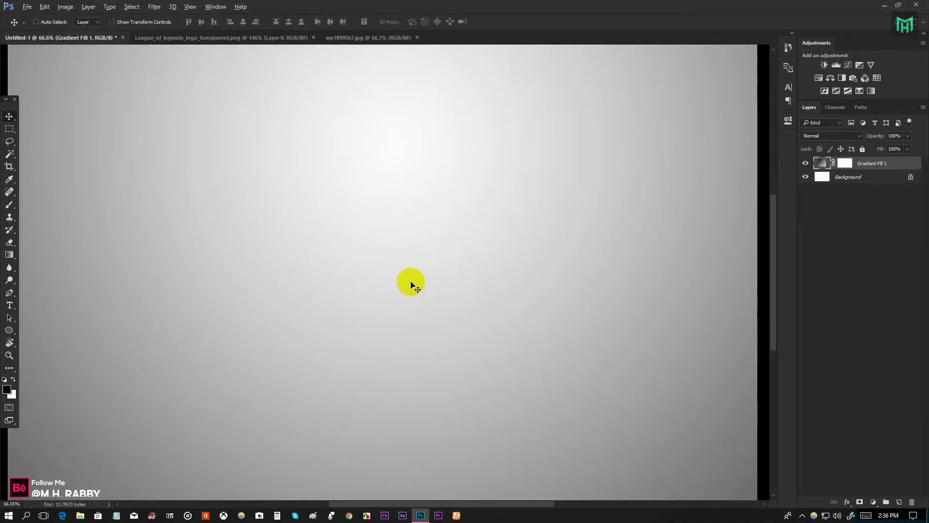
scroll(409, 283, down, 3)
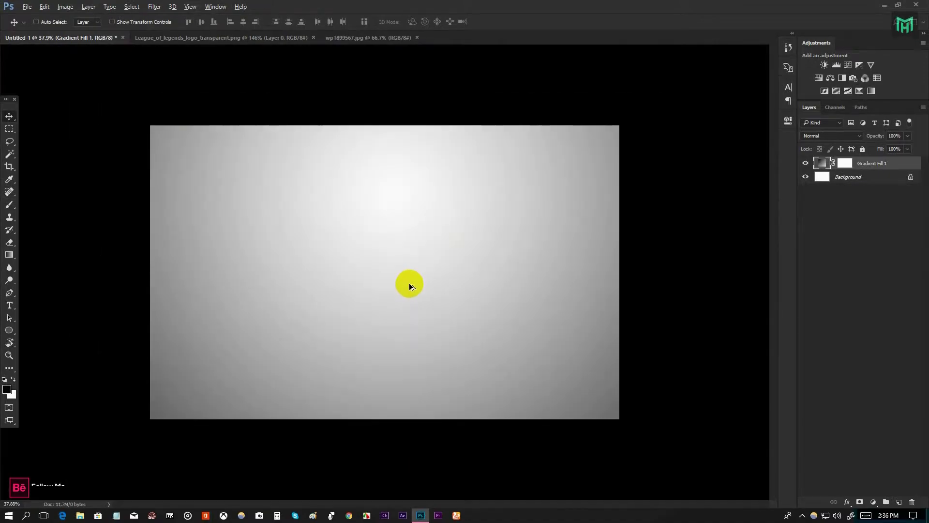
scroll(409, 283, up, 3)
scroll(409, 283, down, 1)
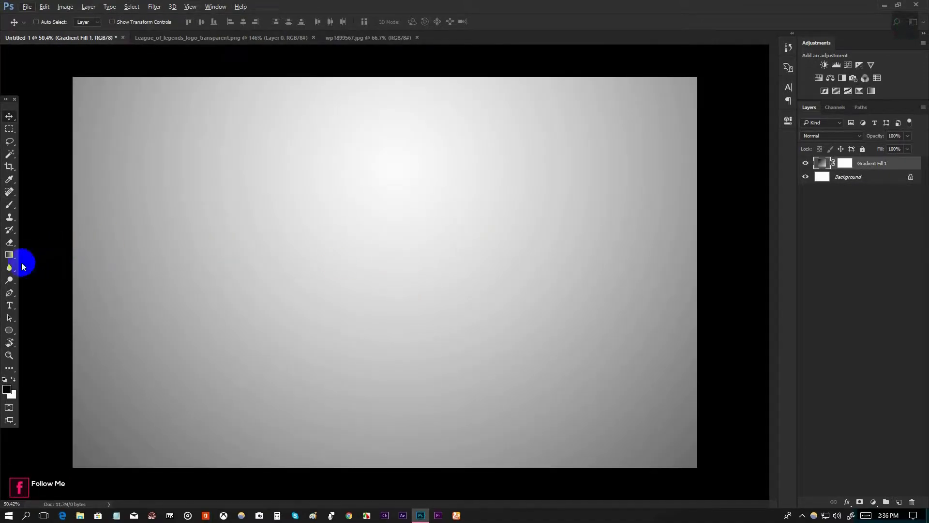
drag(10, 331, 51, 347)
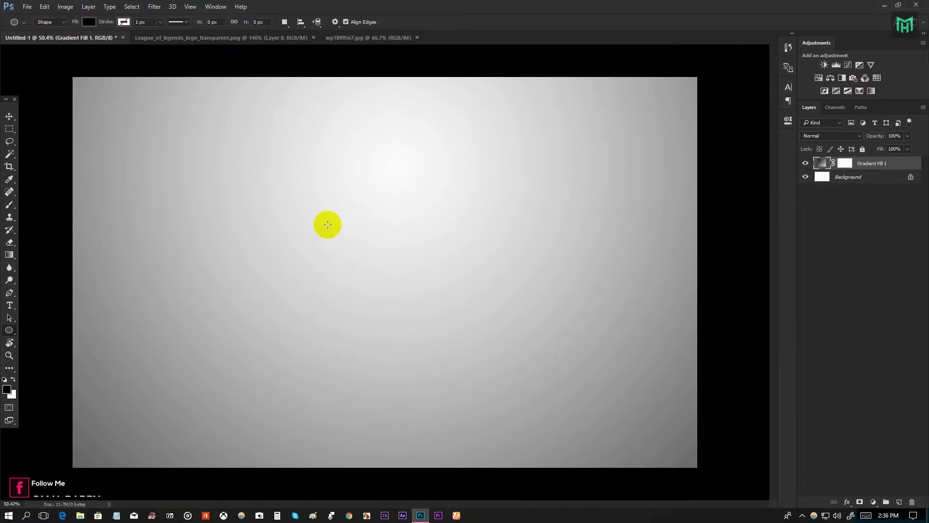
mouse_move(283, 212)
mouse_down()
mouse_move(419, 326)
mouse_move(473, 354)
mouse_move(544, 380)
mouse_move(560, 346)
mouse_up()
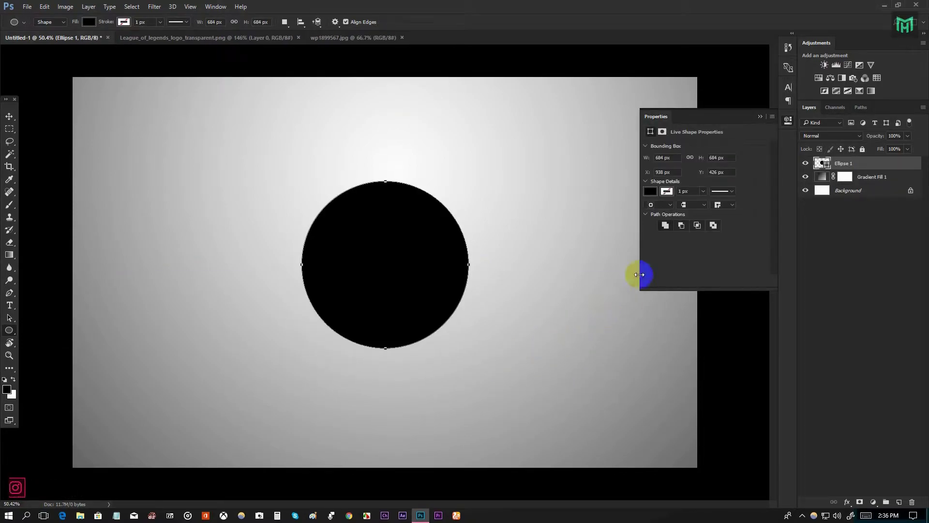
Remove the circle's fill and give it a solid dark yellow stroke with the colour bfb02e.
click(657, 192)
click(656, 209)
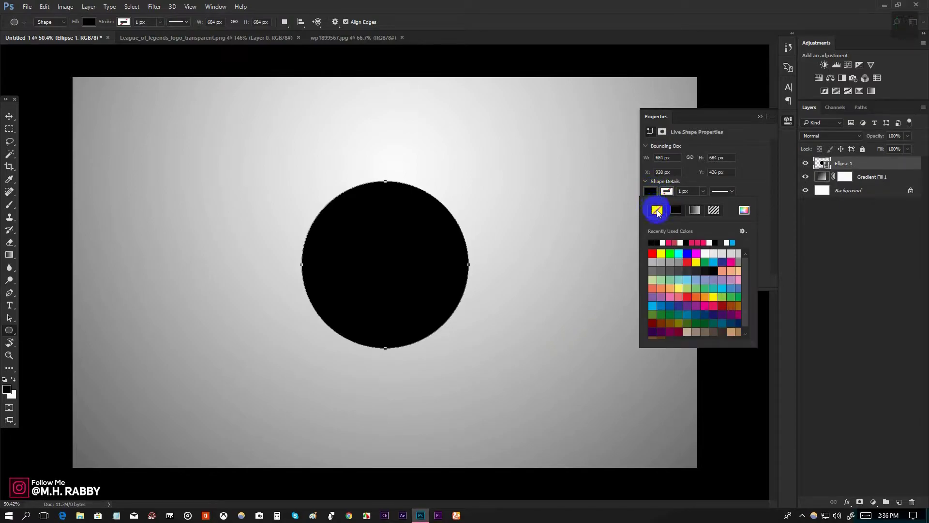
click(666, 192)
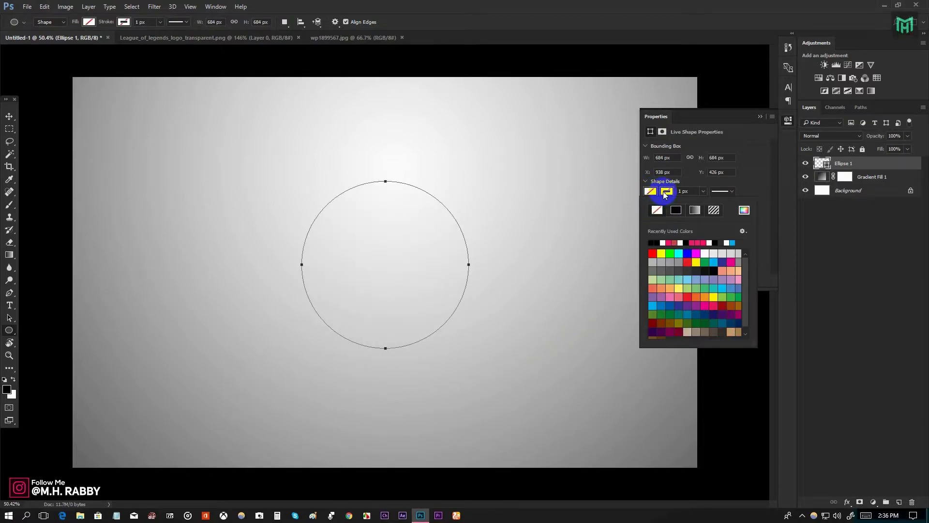
click(676, 211)
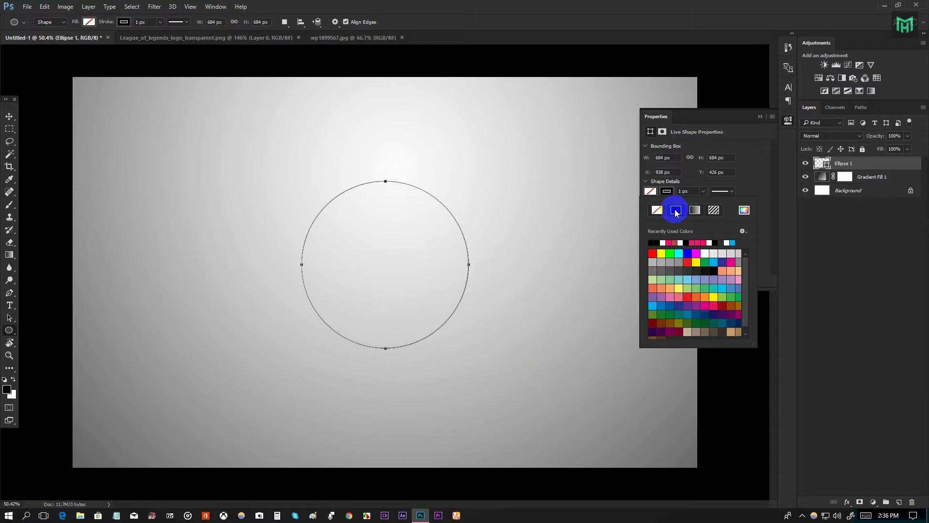
click(740, 210)
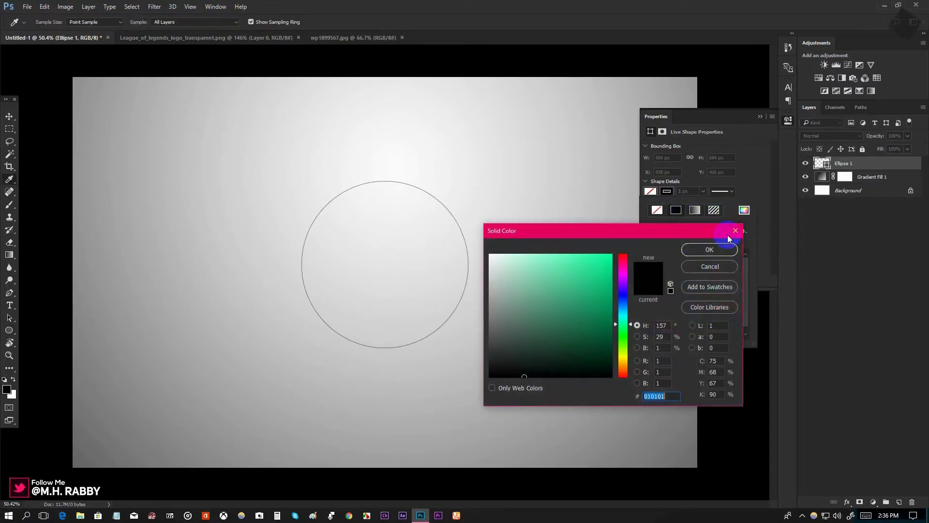
click(623, 357)
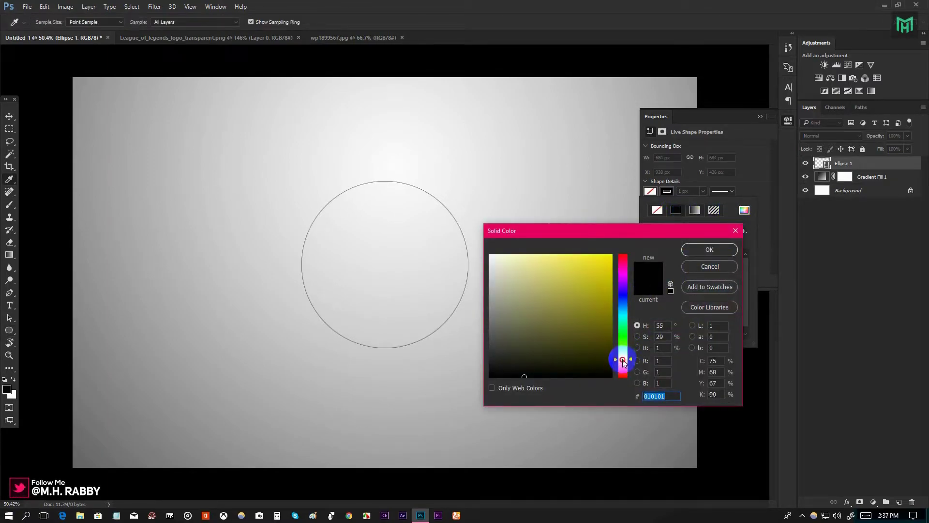
click(587, 288)
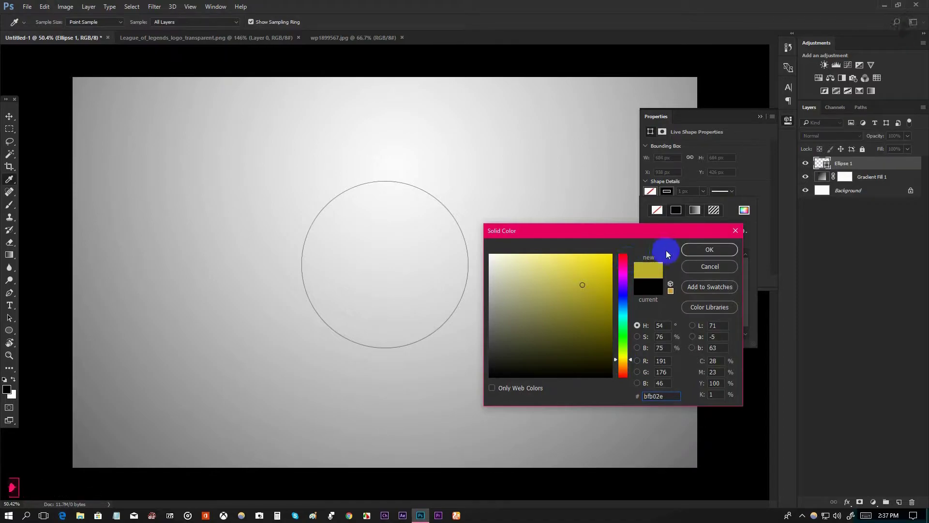
click(697, 252)
Set the circle's stroke width to 12.32 px.
click(703, 193)
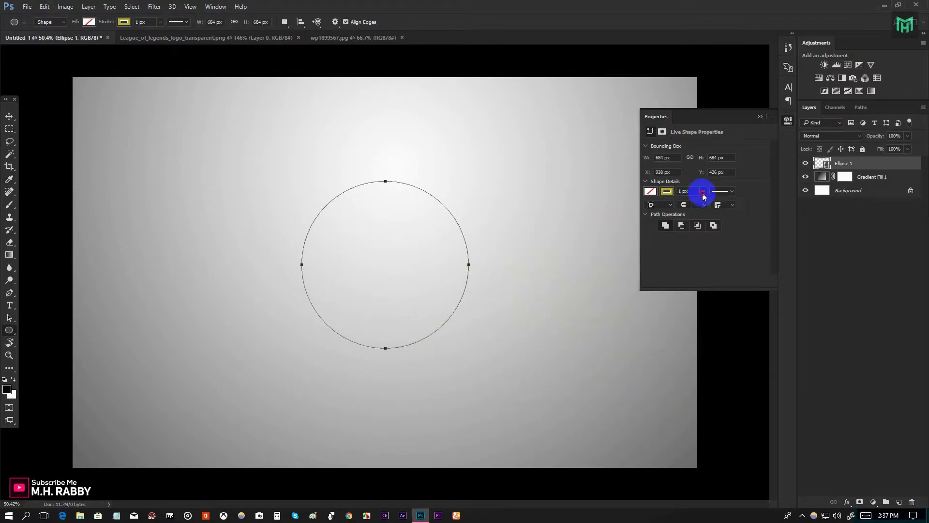
click(685, 192)
click(704, 203)
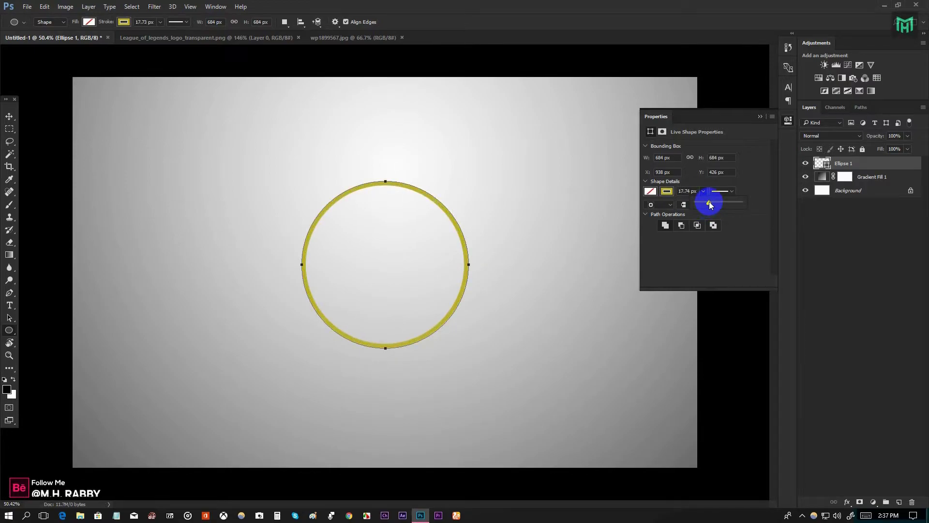
drag(710, 205, 711, 206)
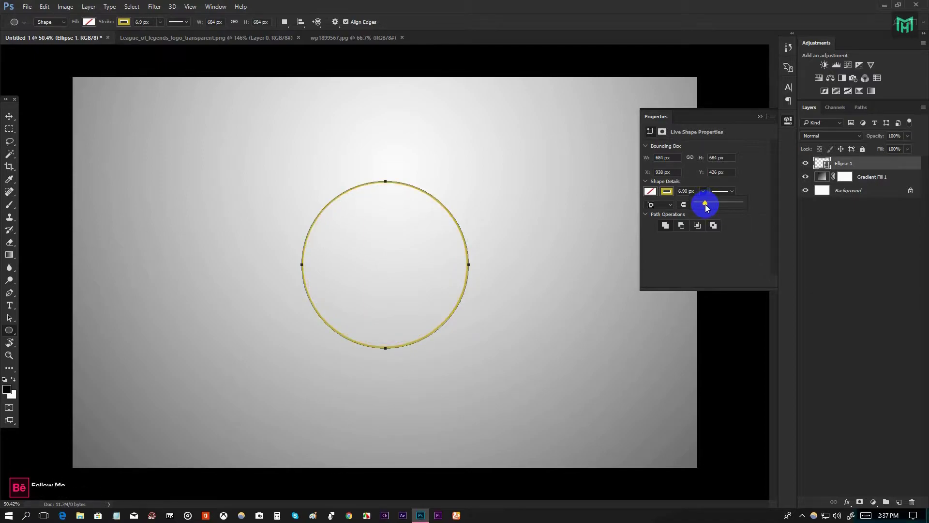
drag(710, 206, 707, 206)
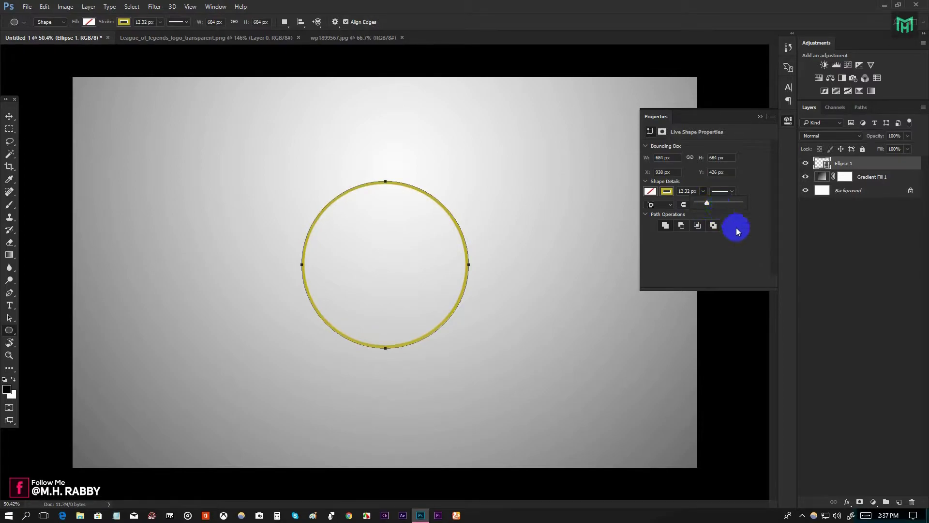
Align the circle's stroke to the outside of its path.
click(670, 205)
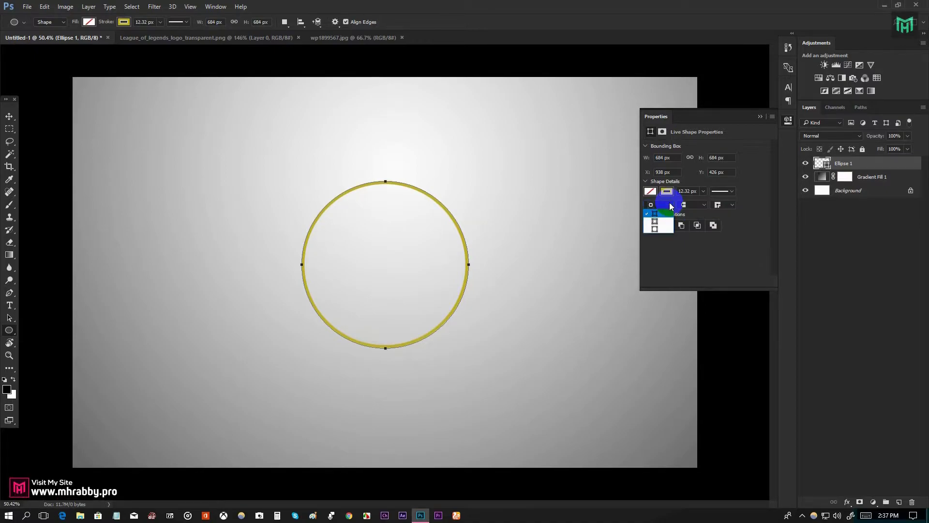
click(656, 229)
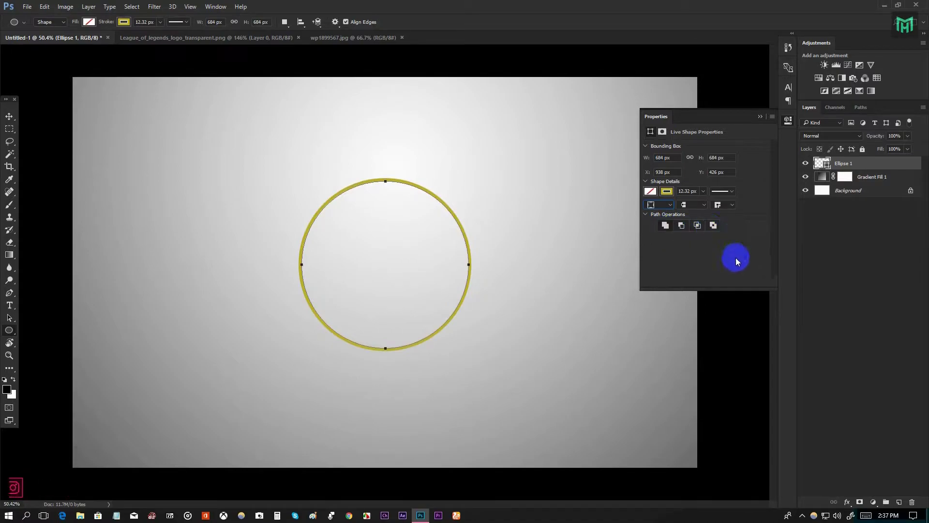
click(760, 116)
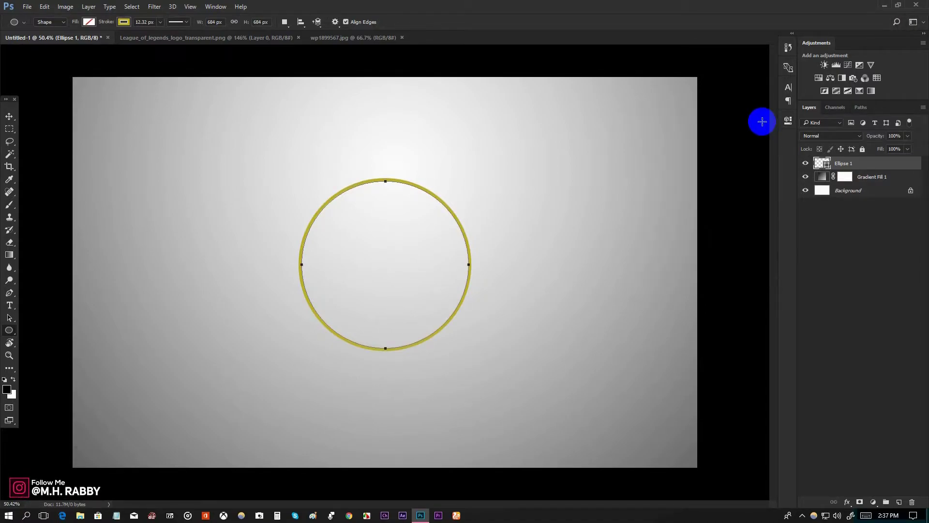
scroll(399, 227, up, 8)
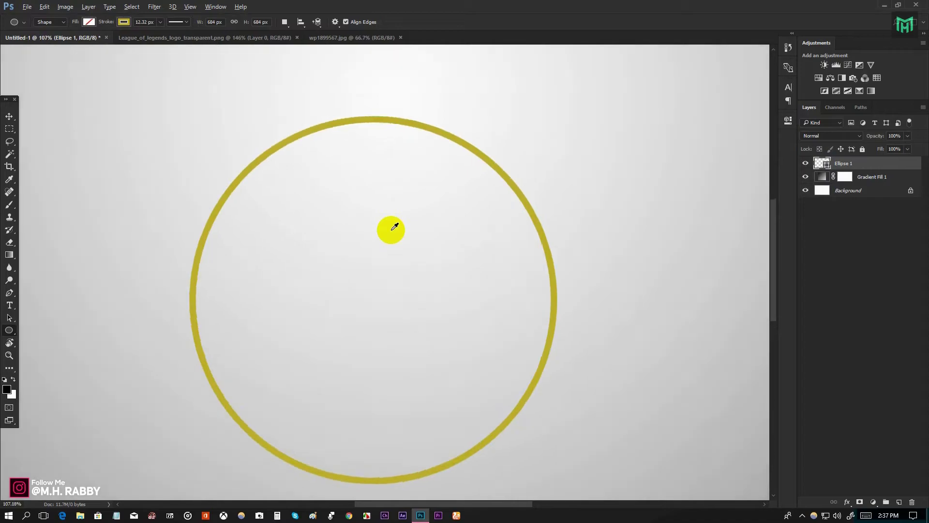
scroll(391, 229, down, 6)
scroll(395, 227, down, 2)
scroll(390, 225, up, 1)
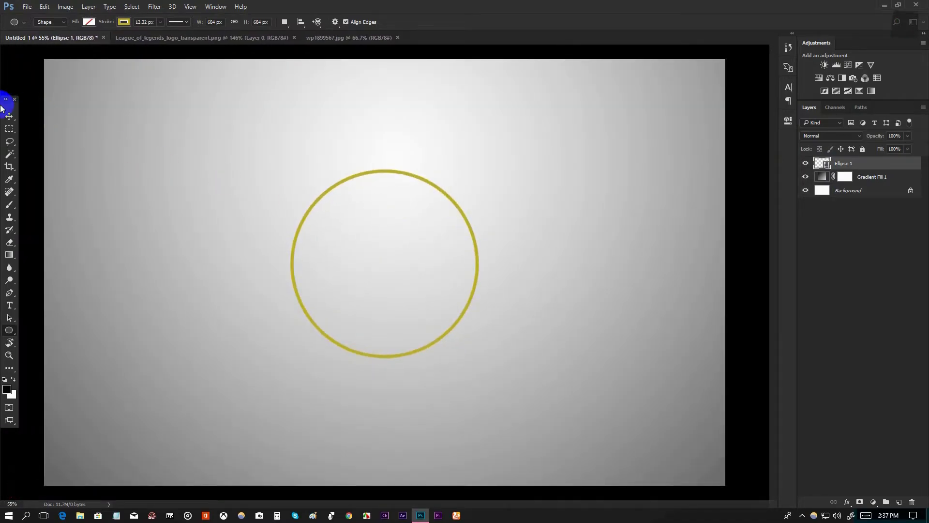
Select the whole canvas, centre the circle on it horizontally and vertically, and deselect.
click(10, 117)
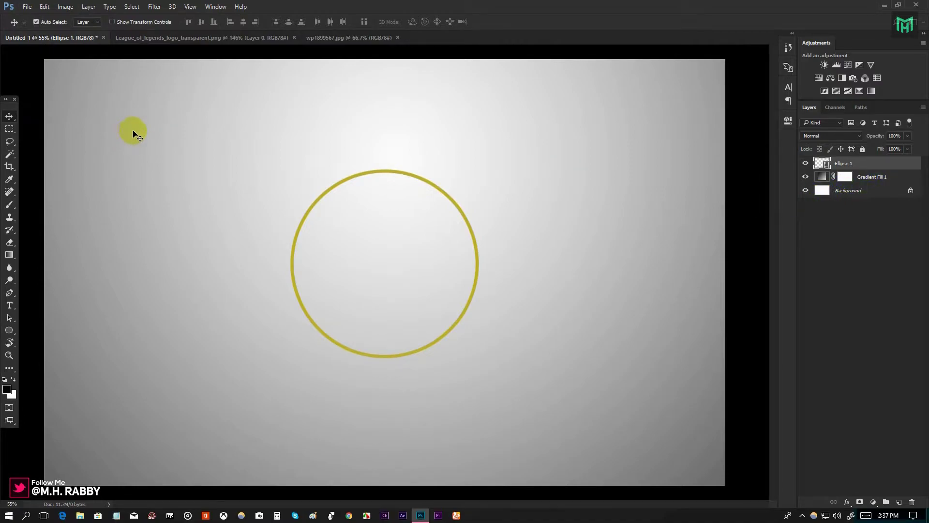
key(ctrl+a)
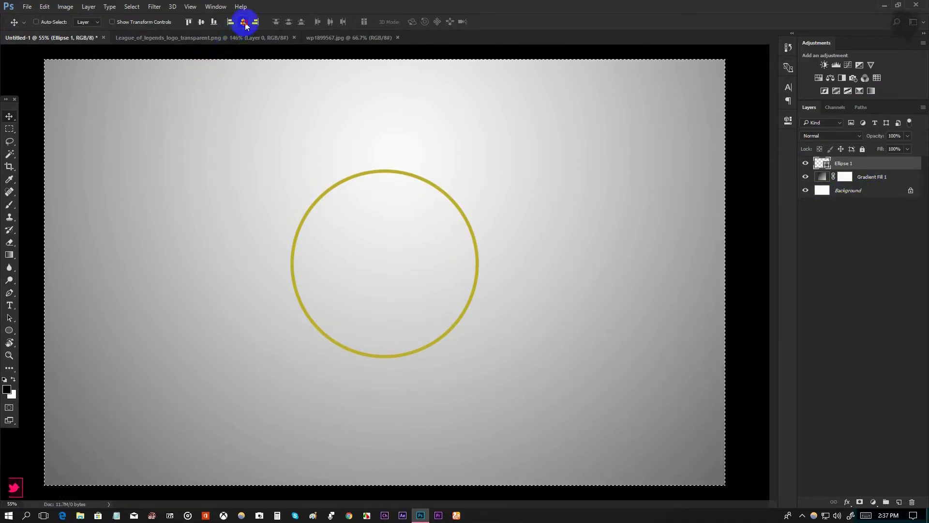
click(202, 22)
key(ctrl+d)
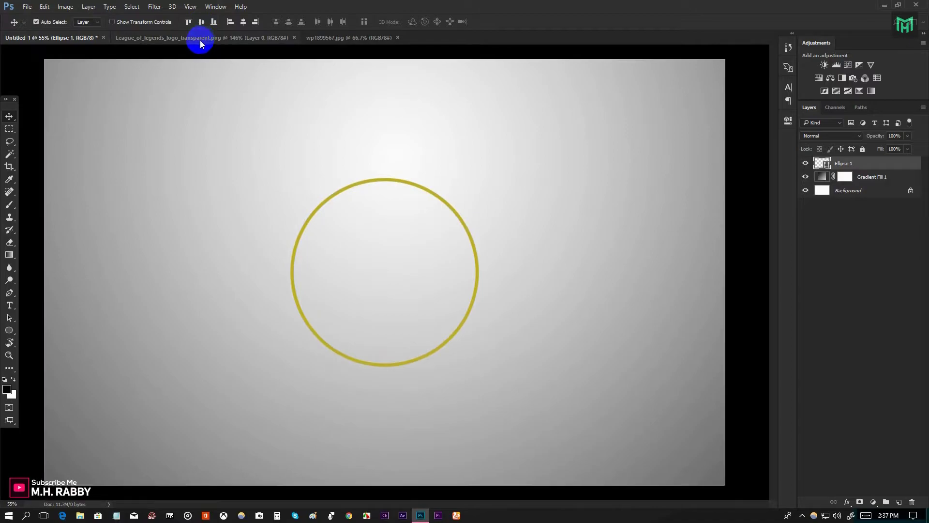
Copy the character image from wp1899567.jpg into the Untitled-1 composition and place it in the middle of the canvas.
click(229, 38)
click(320, 38)
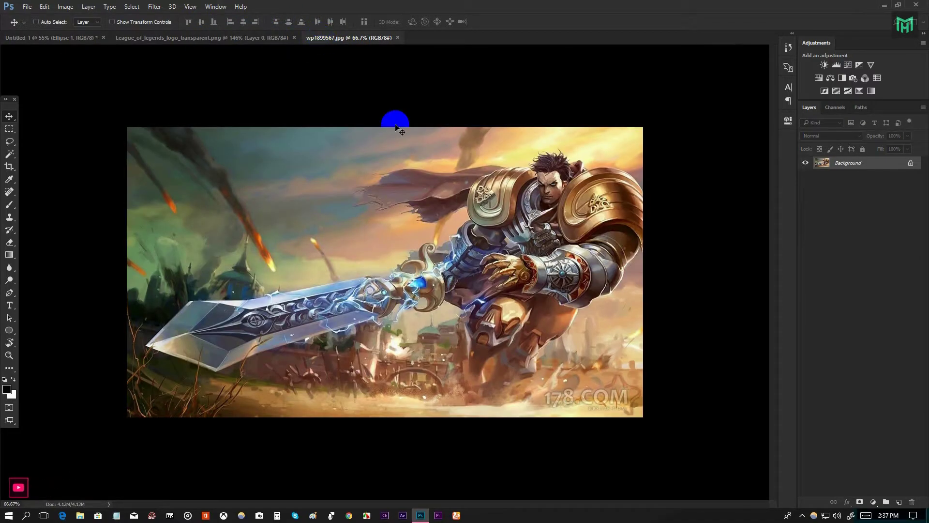
click(483, 215)
drag(482, 224, 360, 264)
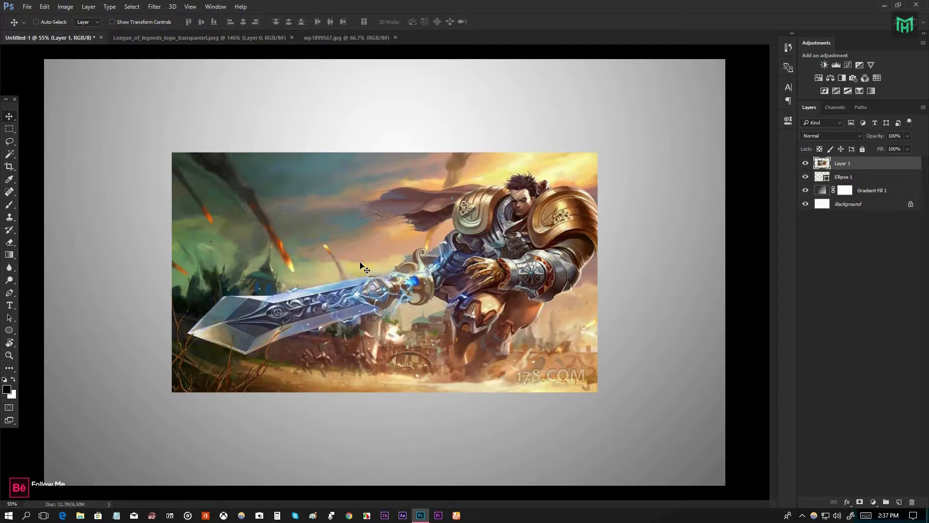
Load the inside of the circle as a selection and use it to add a circular layer mask to the character image.
click(806, 163)
ctrl+click(820, 178)
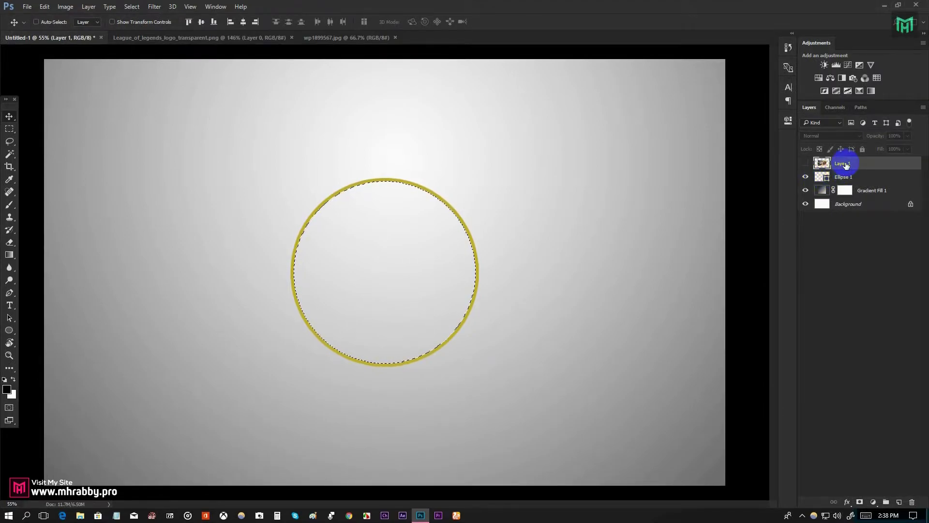
click(806, 163)
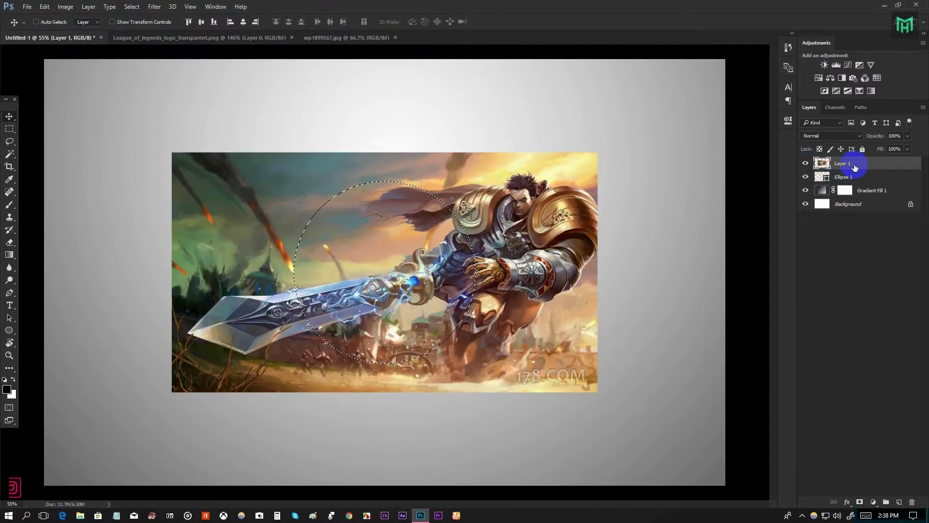
click(861, 501)
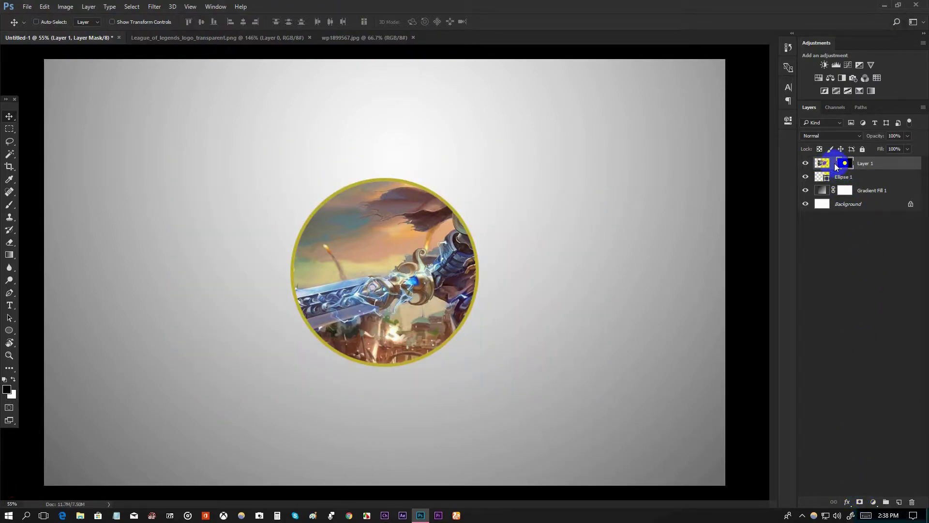
Unlink the character image from its mask and shift it left inside the circle, toggling the mask to check the uncropped picture.
click(823, 164)
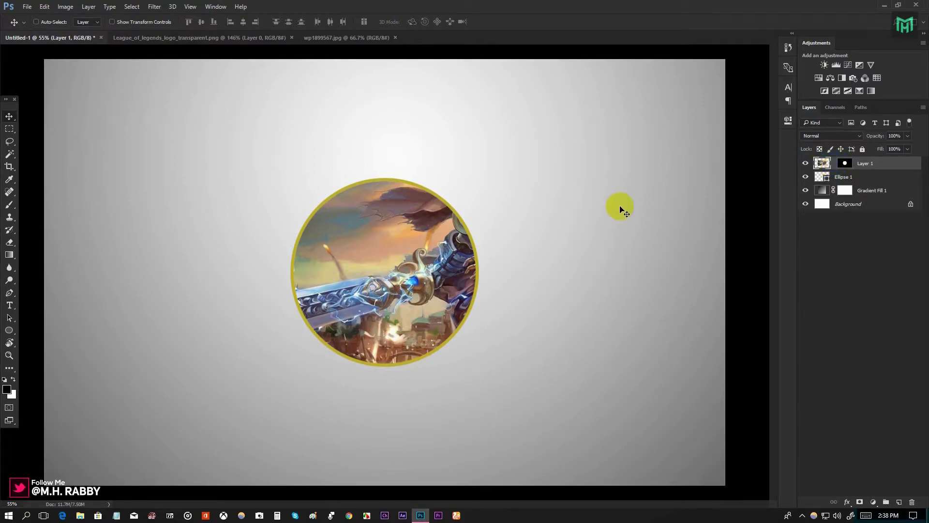
drag(449, 275, 383, 270)
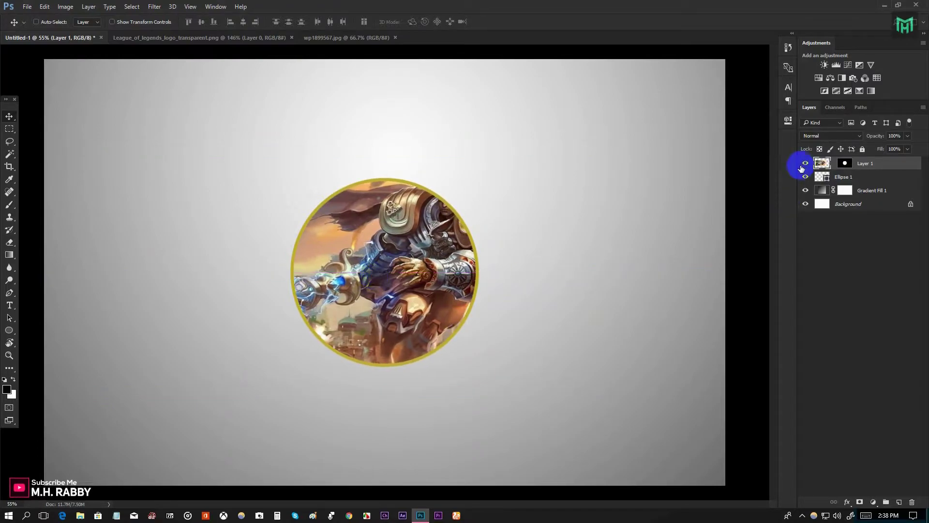
shift+click(846, 164)
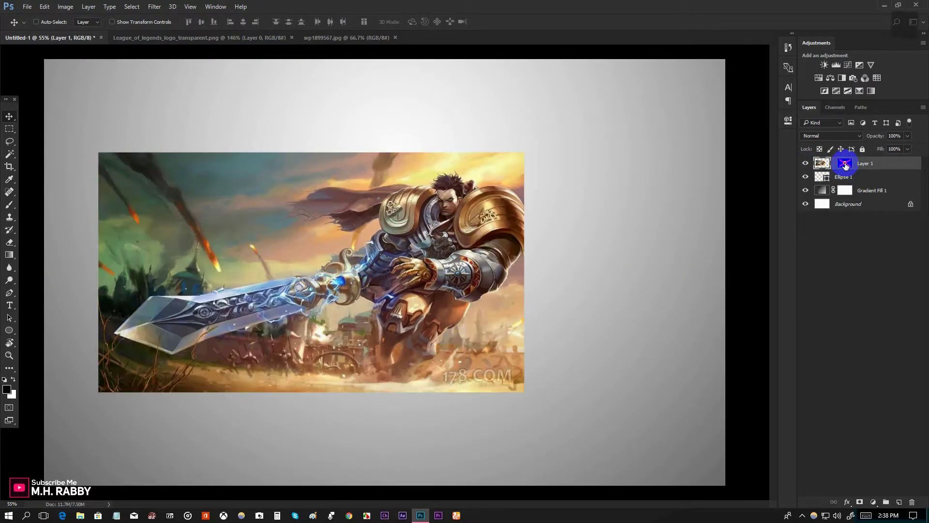
shift+click(846, 164)
shift+click(846, 164)
shift+click(845, 165)
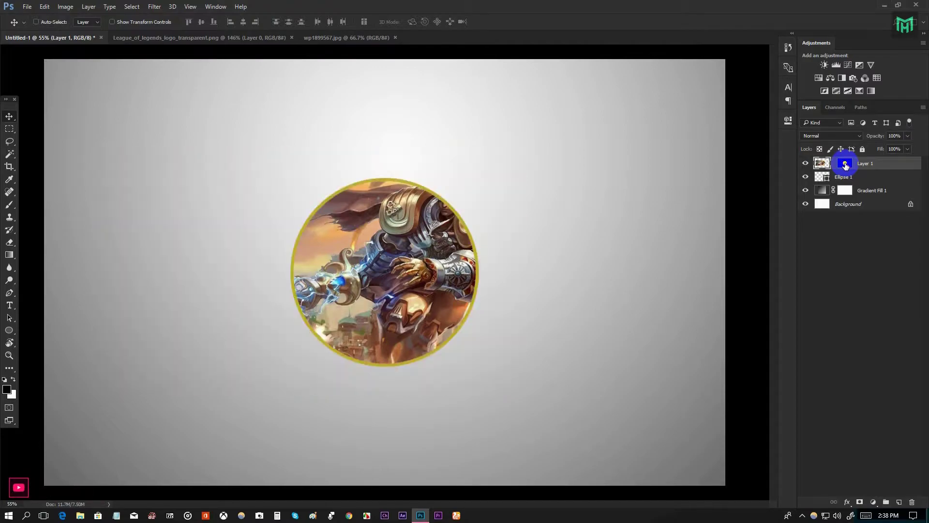
shift+click(846, 164)
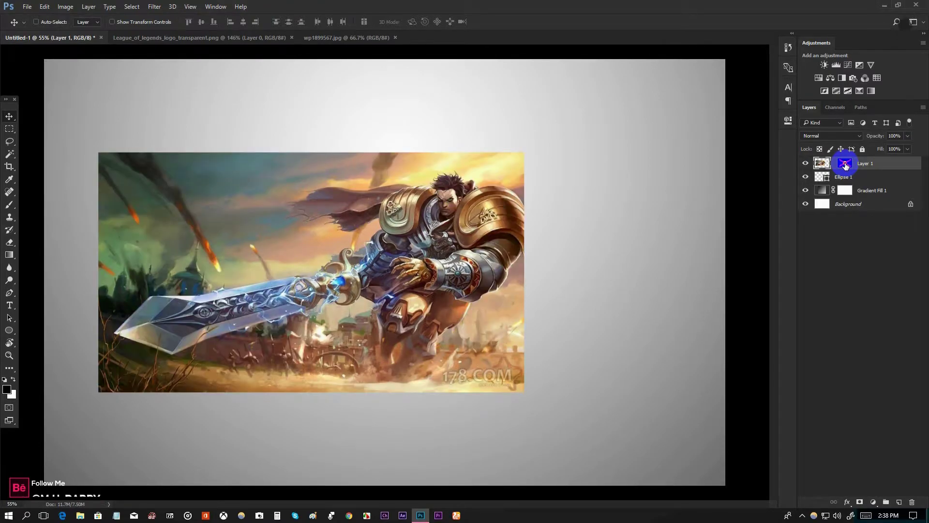
shift+click(846, 164)
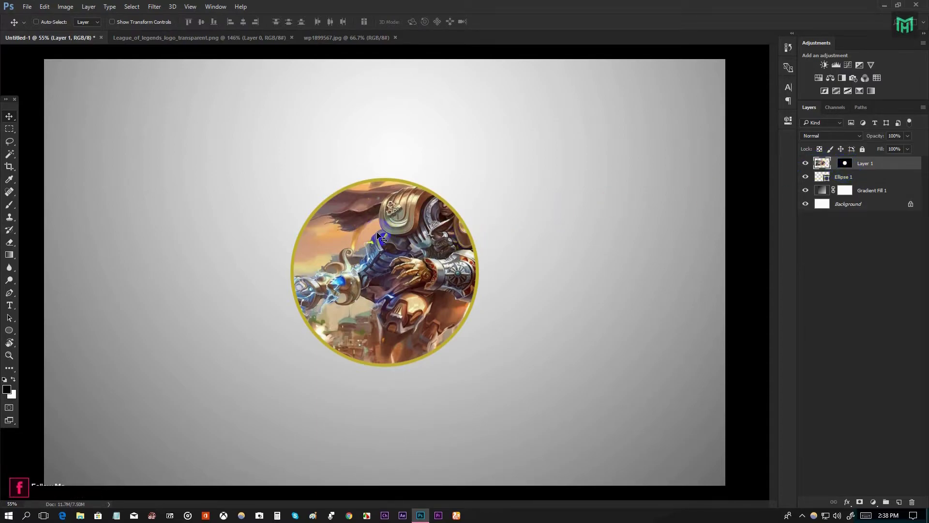
Shift the character image slightly right and down inside the circle, relink it to its mask and make the mask active.
mouse_move(377, 235)
mouse_down()
mouse_move(396, 233)
mouse_move(390, 241)
mouse_up()
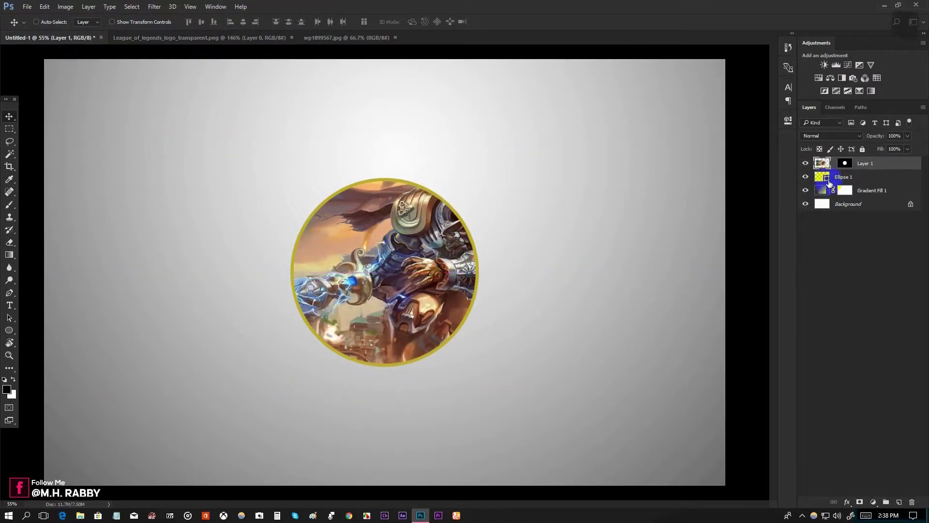
click(845, 164)
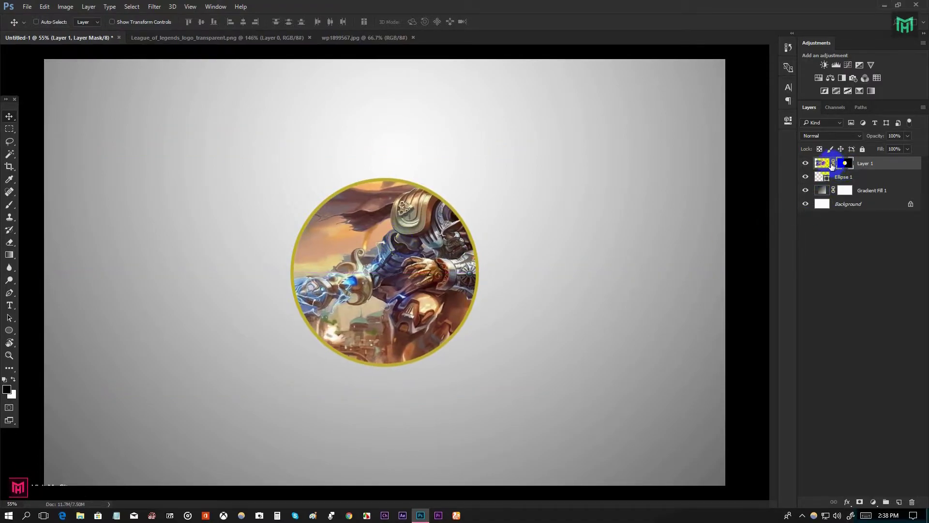
click(846, 162)
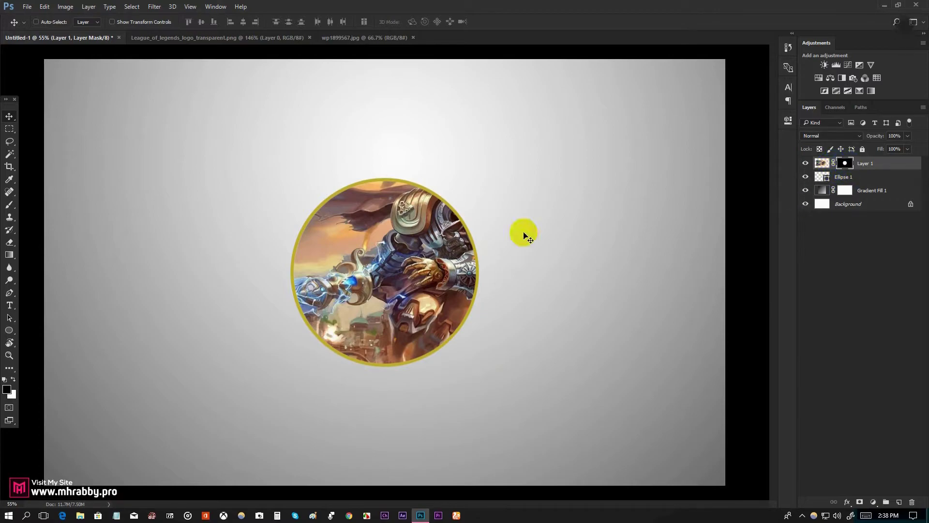
Paint white on the layer mask with the Brush tool to reveal the character's head, shoulder, arm and sword outside the circle.
drag(6, 205, 49, 209)
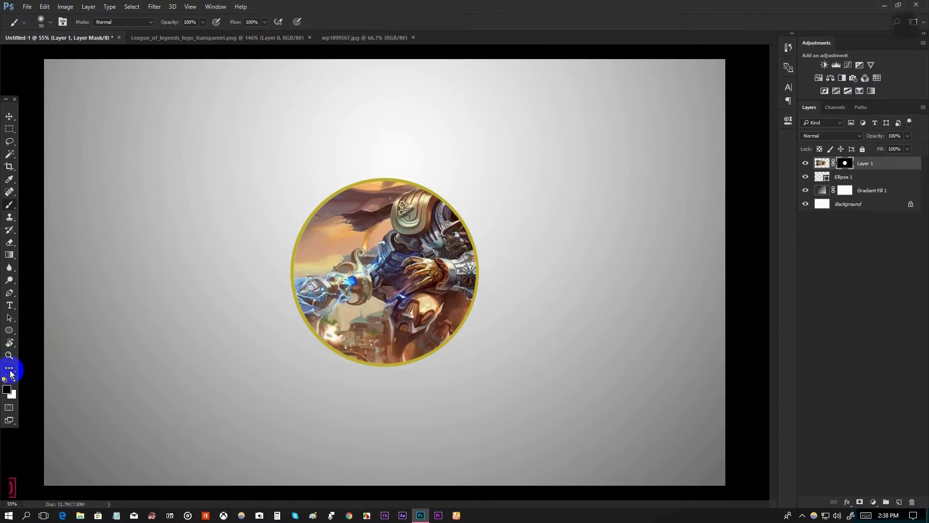
click(8, 390)
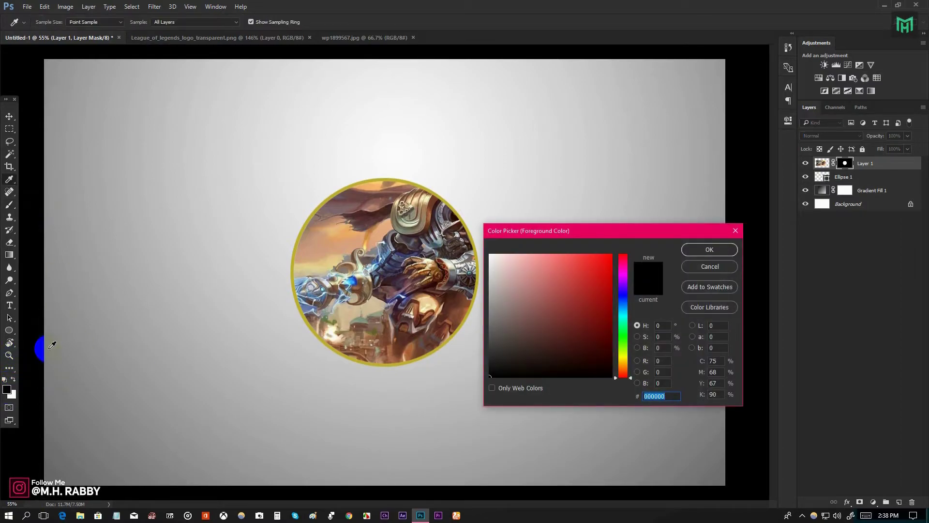
click(708, 267)
key(b)
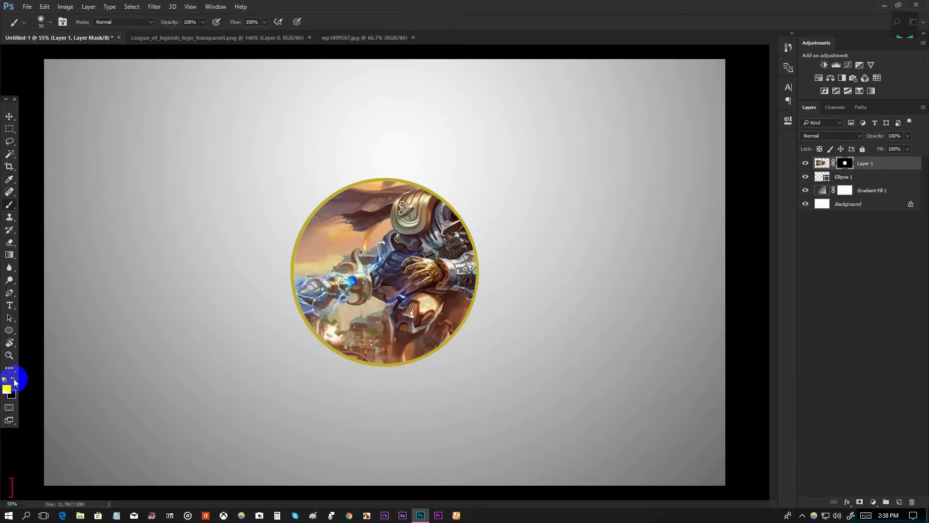
scroll(466, 223, up, 5)
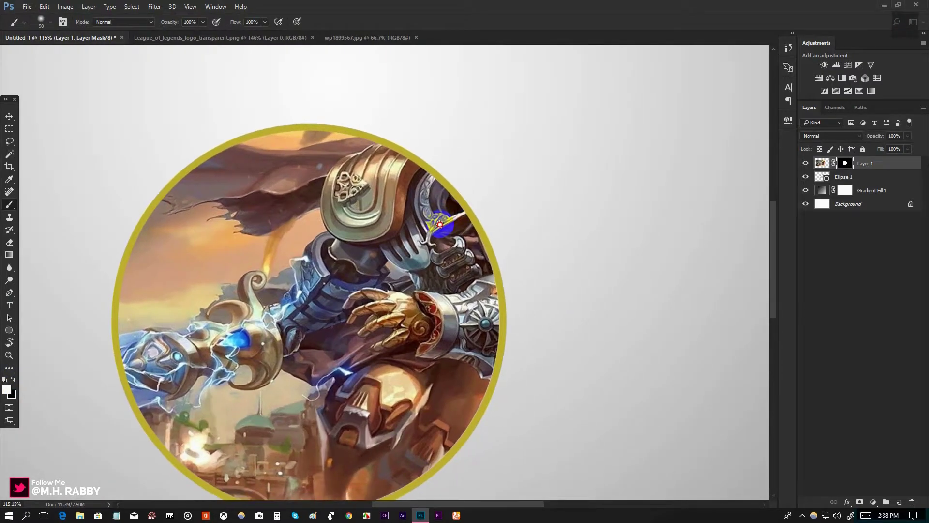
drag(440, 224, 428, 234)
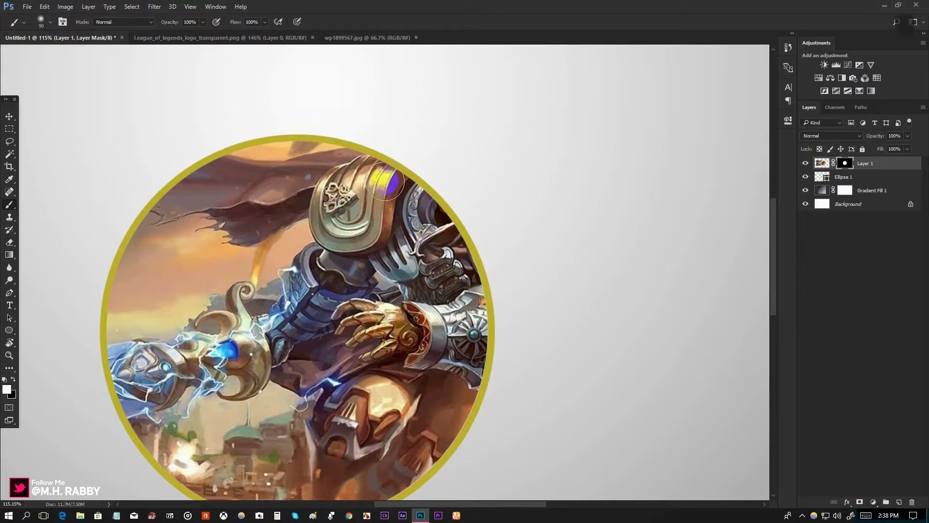
mouse_move(401, 198)
mouse_down()
mouse_move(452, 180)
mouse_move(446, 214)
mouse_move(466, 204)
mouse_move(480, 270)
mouse_move(493, 263)
mouse_move(499, 274)
mouse_move(489, 310)
mouse_move(507, 305)
mouse_move(476, 351)
mouse_move(490, 348)
mouse_move(475, 366)
mouse_move(480, 377)
mouse_move(508, 351)
mouse_move(514, 327)
mouse_move(574, 344)
mouse_up()
right_click(488, 298)
key(Return)
mouse_move(526, 309)
mouse_down()
mouse_move(496, 368)
mouse_move(521, 329)
mouse_move(515, 339)
mouse_move(531, 344)
mouse_move(523, 359)
mouse_move(538, 365)
mouse_move(557, 341)
mouse_move(548, 370)
mouse_move(556, 280)
mouse_move(484, 271)
mouse_move(482, 210)
mouse_move(463, 160)
mouse_move(440, 143)
mouse_move(540, 179)
mouse_move(536, 207)
mouse_move(600, 286)
mouse_up()
right_click(624, 308)
click(575, 183)
drag(146, 373, 453, 224)
mouse_move(431, 232)
mouse_down()
mouse_move(271, 265)
mouse_move(413, 228)
mouse_move(178, 247)
mouse_up()
drag(690, 48, 436, 155)
Paint black on the mask with a smaller brush to hide the leftover background beneath the character's forearm armour.
key(x)
scroll(460, 276, up, 8)
key(bracketleft)
key(bracketleft)
key(bracketleft)
key(bracketleft)
key(bracketleft)
key(bracketleft)
key(bracketleft)
key(bracketleft)
key(bracketleft)
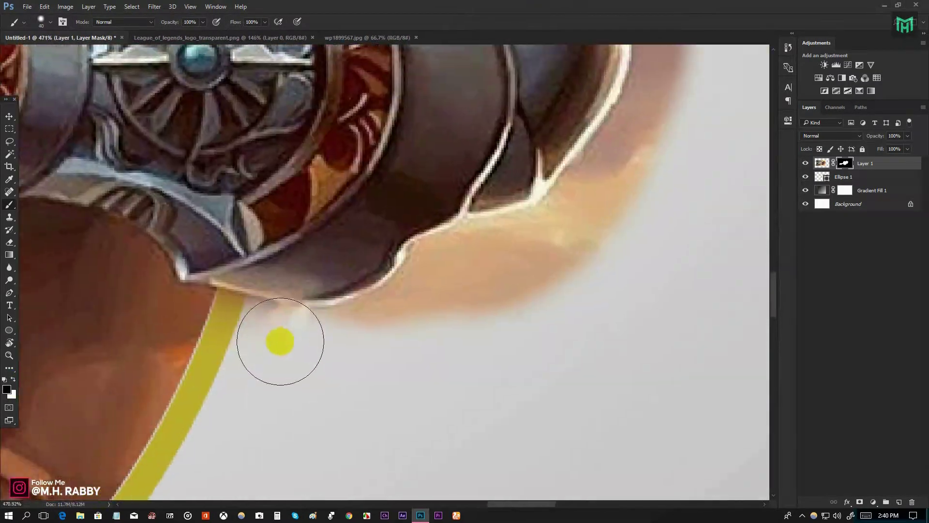
mouse_move(419, 322)
mouse_down()
mouse_move(314, 354)
mouse_move(518, 215)
mouse_up()
mouse_move(518, 215)
mouse_down()
mouse_move(222, 431)
mouse_move(271, 310)
mouse_up()
Paint black on the mask to hide the background above the character's left-hand shoulder plate and around the hair.
scroll(271, 310, down, 3)
scroll(328, 170, down, 4)
drag(218, 189, 488, 189)
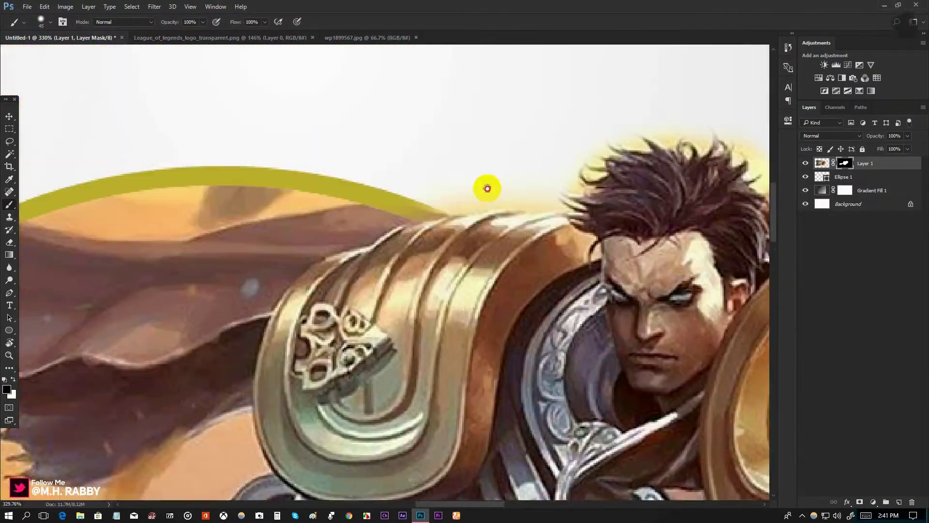
scroll(488, 189, up, 8)
key(bracketleft)
drag(702, 363, 452, 210)
drag(643, 435, 583, 214)
Mask out the remaining background around the large golden shoulder plate and upper arm, varying the brush size.
scroll(583, 213, down, 6)
key(bracketright)
key(bracketright)
key(bracketright)
key(bracketright)
key(bracketright)
key(bracketright)
key(bracketright)
key(bracketright)
key(bracketright)
key(bracketright)
key(bracketright)
key(bracketright)
key(bracketright)
key(bracketright)
key(bracketright)
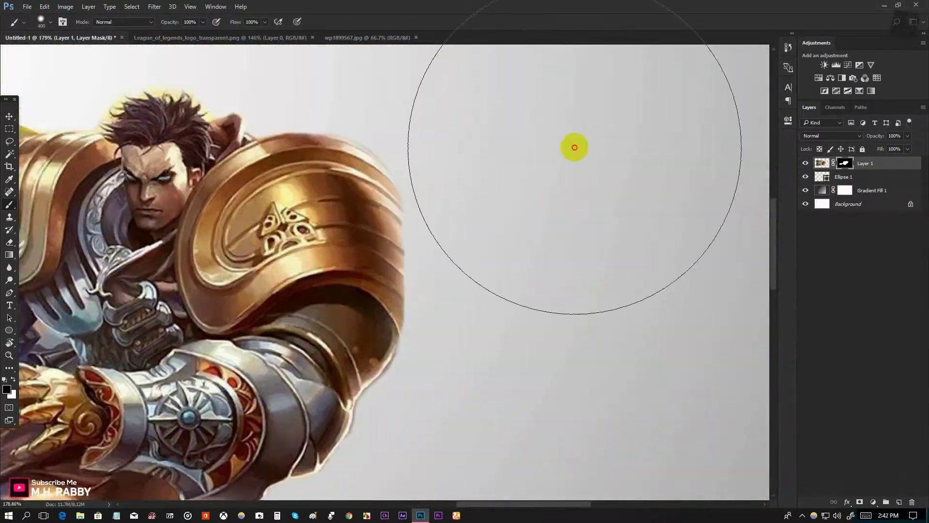
key(bracketleft)
key(bracketleft)
key(bracketleft)
key(bracketleft)
key(bracketleft)
key(bracketleft)
key(bracketleft)
key(bracketleft)
key(bracketleft)
key(bracketleft)
key(bracketleft)
key(bracketleft)
scroll(575, 147, up, 3)
drag(448, 208, 513, 345)
key(bracketleft)
drag(420, 323, 339, 97)
Refine the mask along the lower edge of the arm armour with a small black brush.
scroll(433, 325, up, 7)
key(bracketleft)
key(bracketleft)
key(bracketleft)
key(bracketleft)
key(bracketleft)
drag(677, 209, 373, 337)
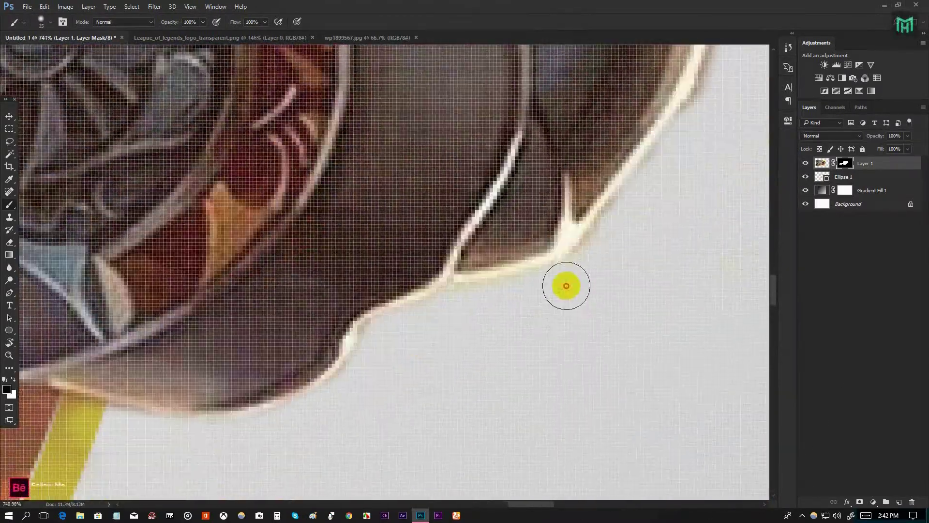
drag(703, 196, 437, 359)
drag(707, 53, 443, 277)
scroll(443, 277, down, 8)
scroll(425, 210, up, 10)
Remove the yellow background fringe around the character's hair strands with a very fine black brush on the mask.
drag(218, 218, 470, 213)
key(bracketleft)
key(bracketleft)
key(bracketleft)
key(bracketleft)
key(bracketleft)
key(bracketleft)
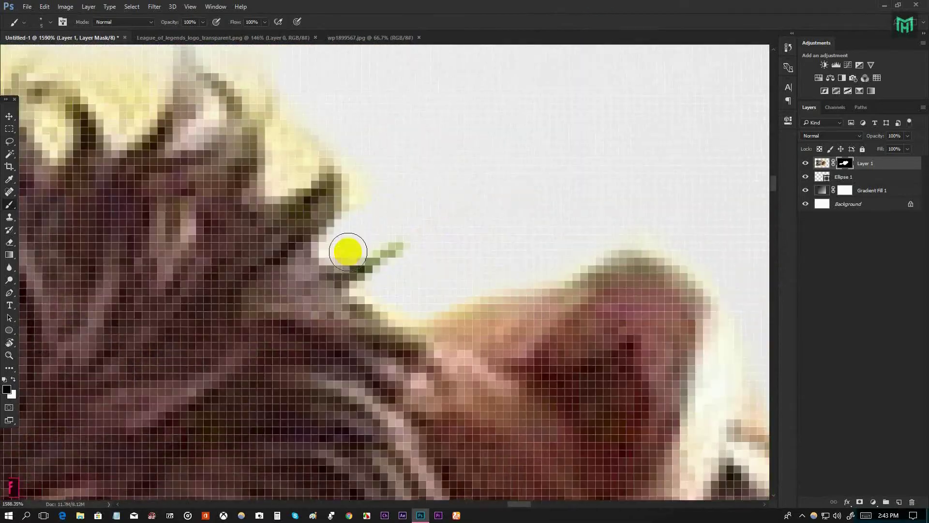
drag(348, 251, 449, 339)
scroll(473, 278, up, 1)
drag(473, 277, 367, 213)
drag(204, 222, 111, 133)
scroll(111, 133, up, 2)
drag(112, 133, 281, 200)
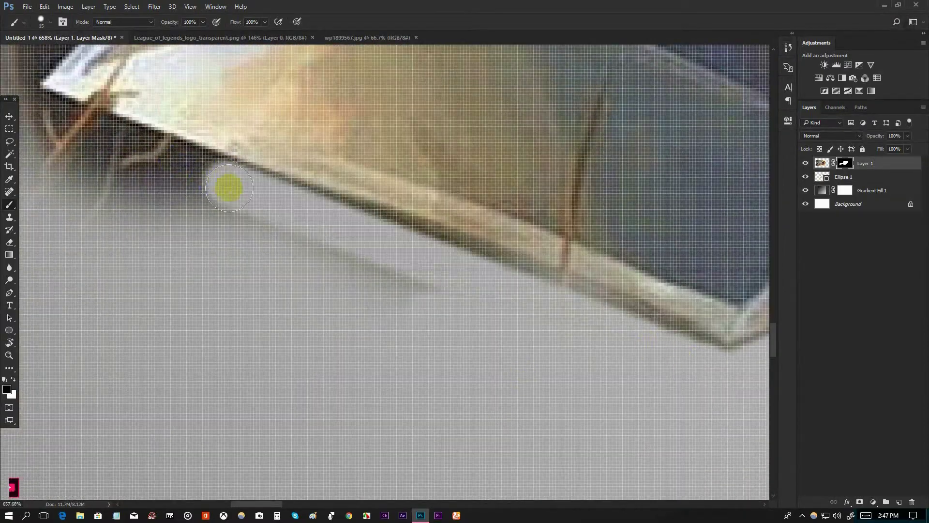
Paint black on the mask along the sword's lower edge and tip to hide the dark background remnants.
drag(229, 188, 416, 286)
mouse_move(355, 283)
mouse_down()
mouse_move(394, 328)
mouse_move(653, 390)
mouse_up()
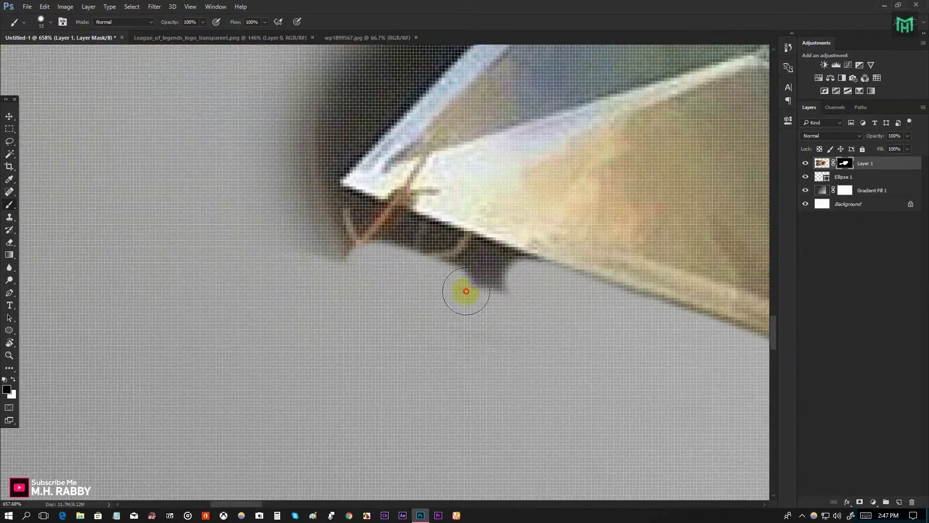
drag(465, 292, 339, 247)
scroll(250, 276, up, 2)
scroll(251, 276, down, 4)
shift+click(491, 99)
drag(184, 363, 158, 351)
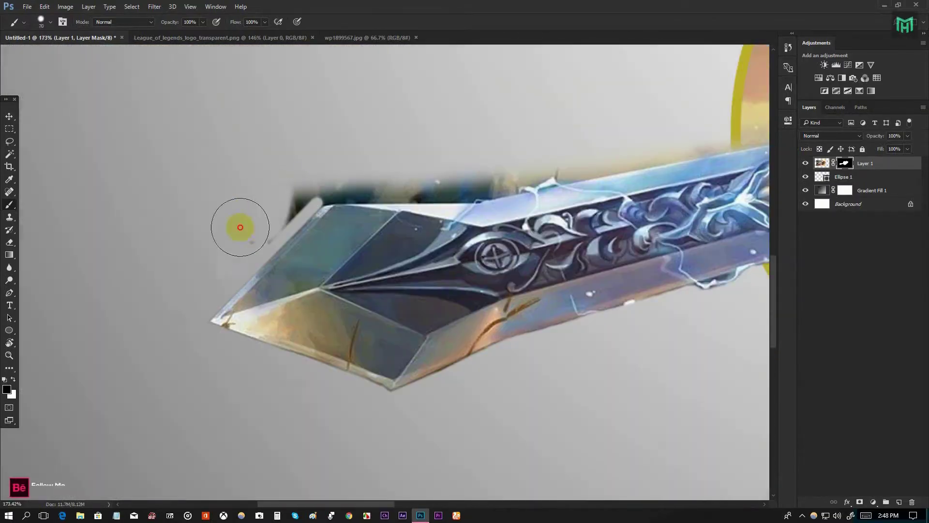
scroll(239, 218, up, 5)
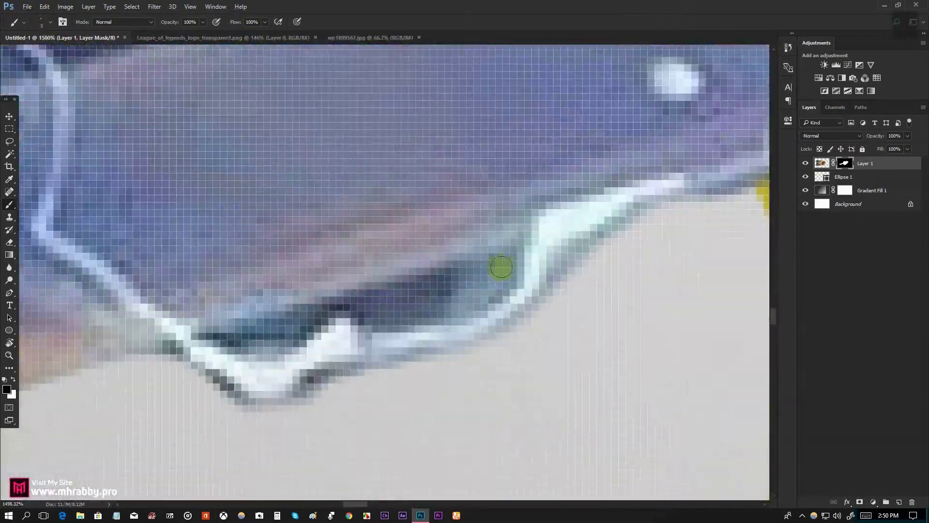
Finish cleaning the mask along the lower edge of the sword blade with the small black brush.
mouse_move(502, 267)
mouse_down()
mouse_move(442, 297)
mouse_move(377, 307)
mouse_up()
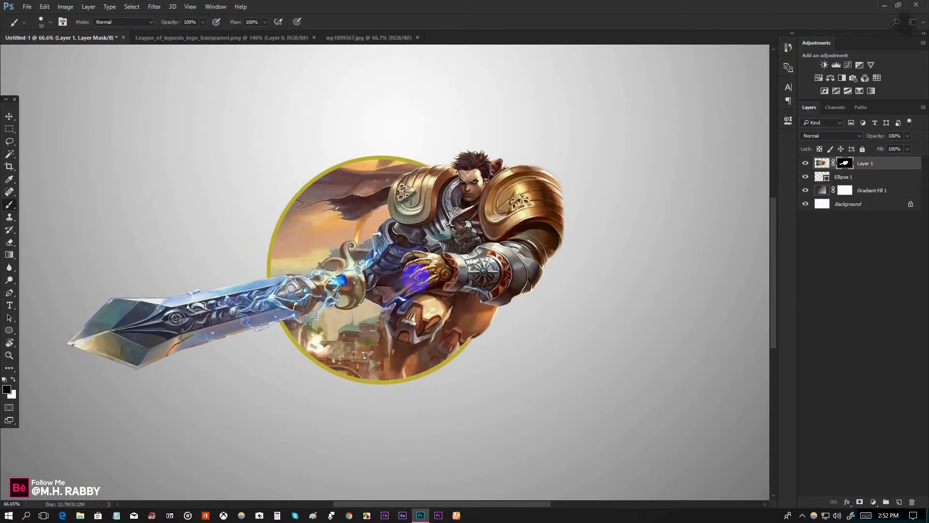
Select the Ellipse 1 layer and toggle its visibility to compare the artwork with and without the yellow ring.
click(845, 177)
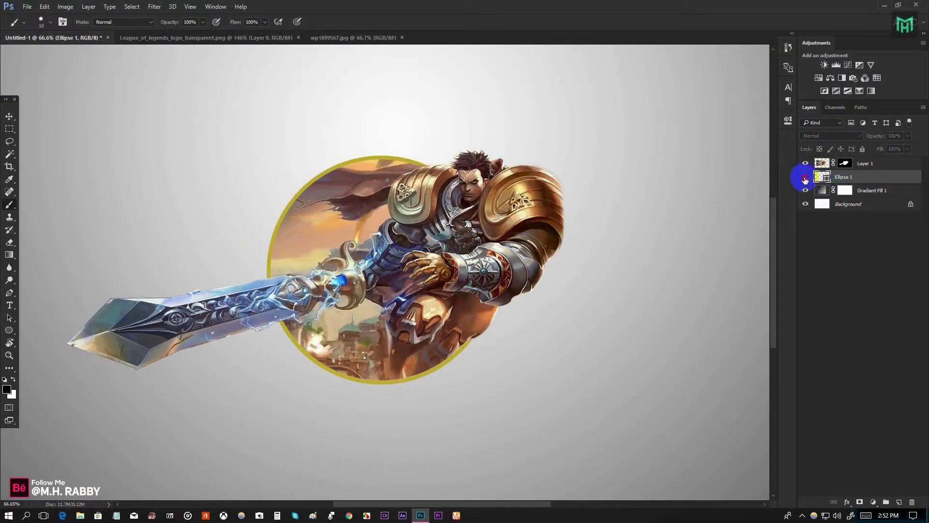
click(805, 178)
click(805, 178)
click(805, 178)
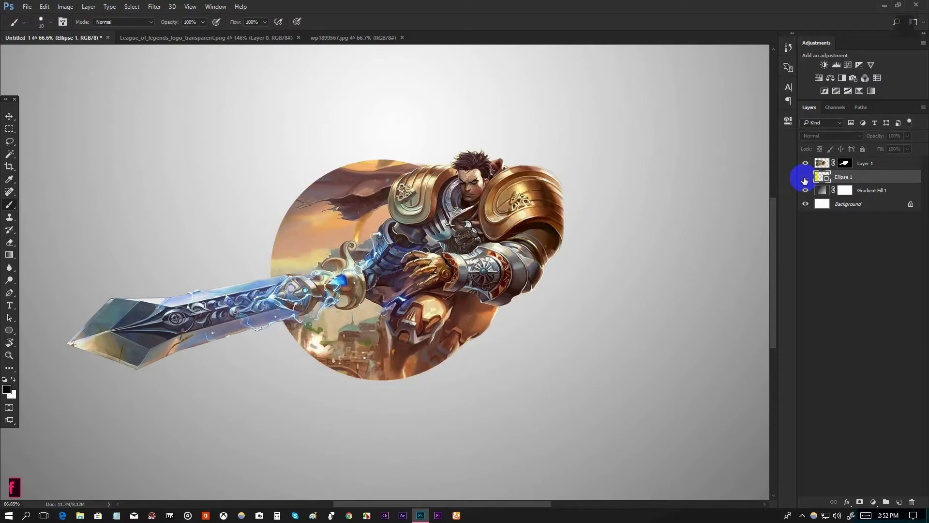
click(805, 178)
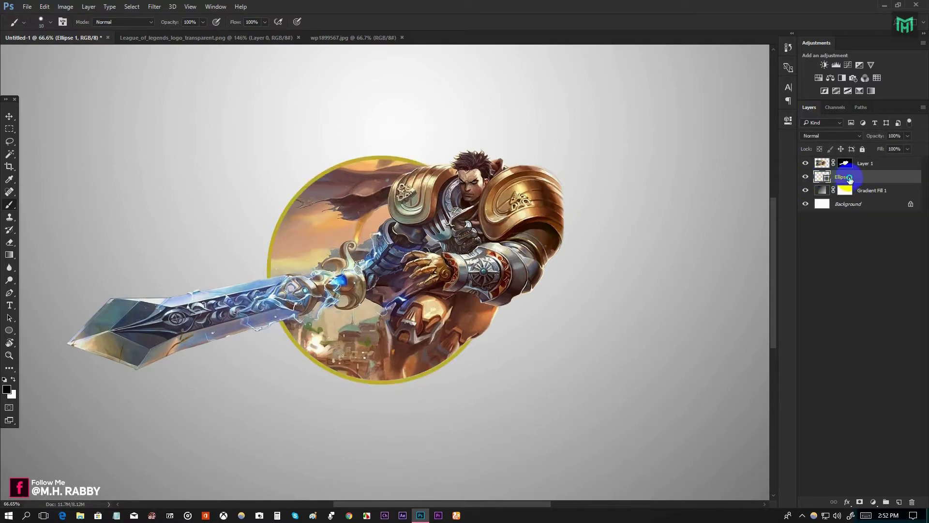
Add a Bevel & Emboss effect to the Ellipse 1 layer with Inner Bevel style and Chisel Hard technique.
right_click(850, 178)
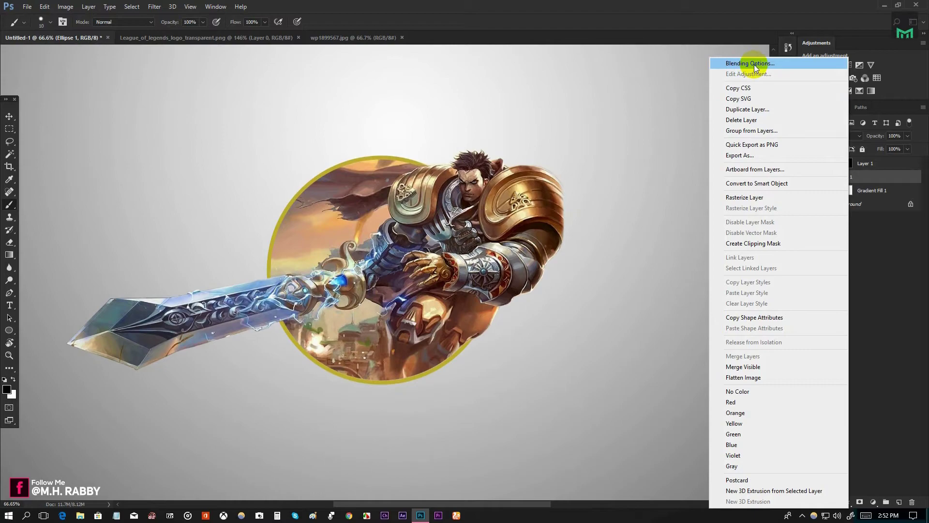
key(Escape)
key(h)
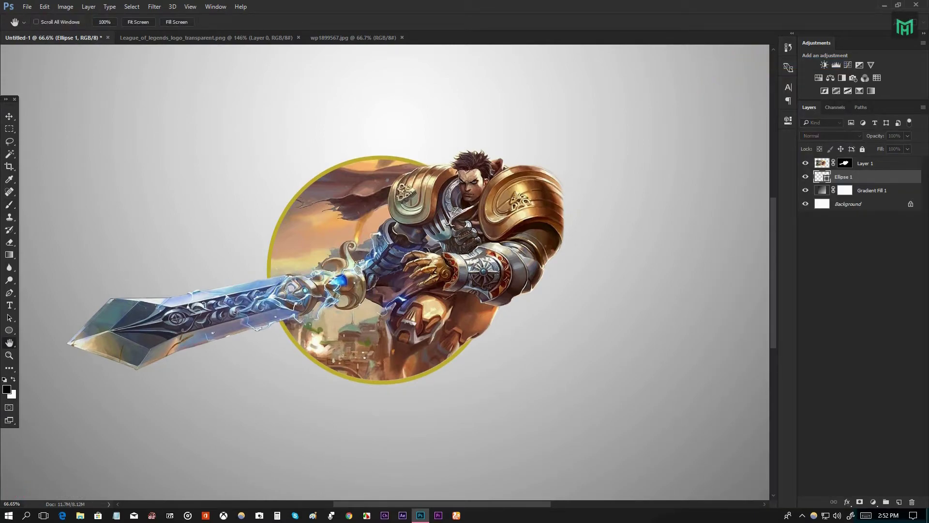
drag(658, 83, 623, 167)
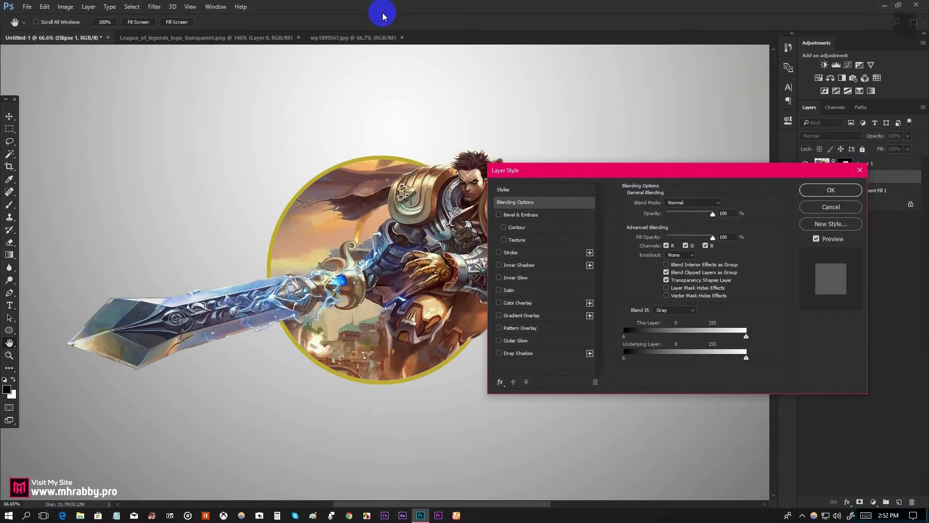
scroll(343, 193, up, 7)
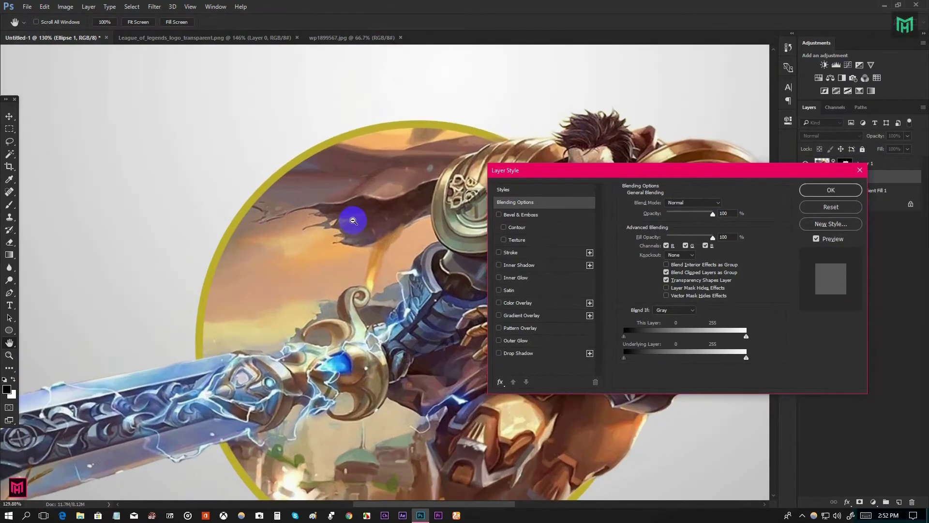
drag(353, 221, 328, 153)
drag(603, 181, 443, 150)
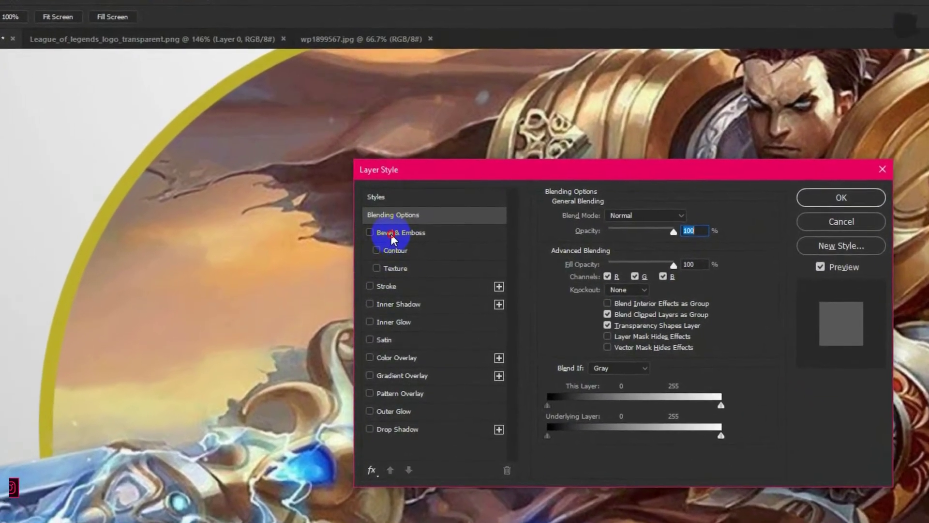
click(388, 204)
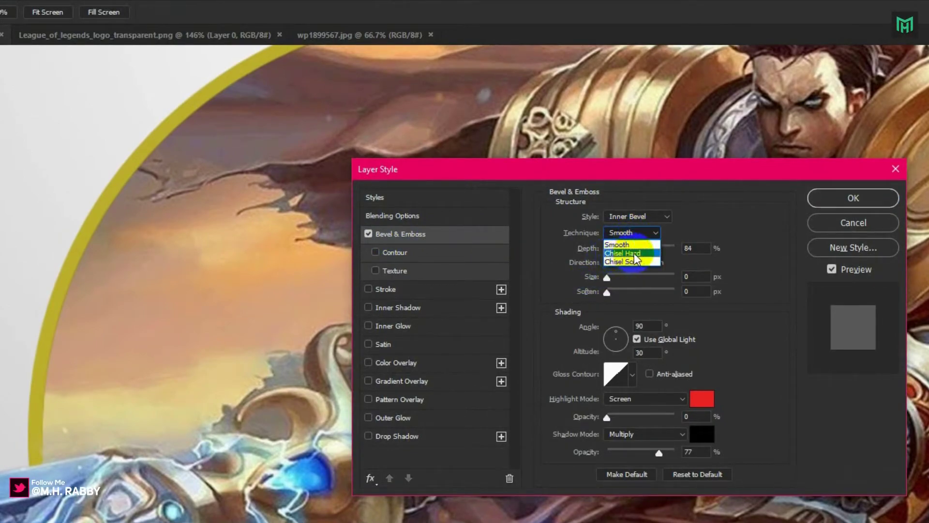
click(639, 251)
click(624, 212)
click(626, 213)
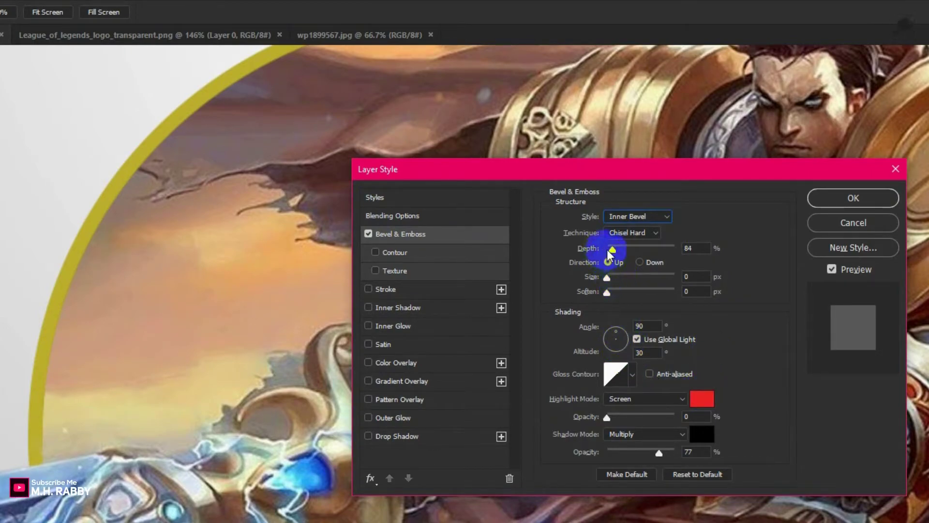
Set the bevel's depth to 1000%, size to 106 px and soften to 2 px, with a black highlight colour.
drag(614, 250, 680, 261)
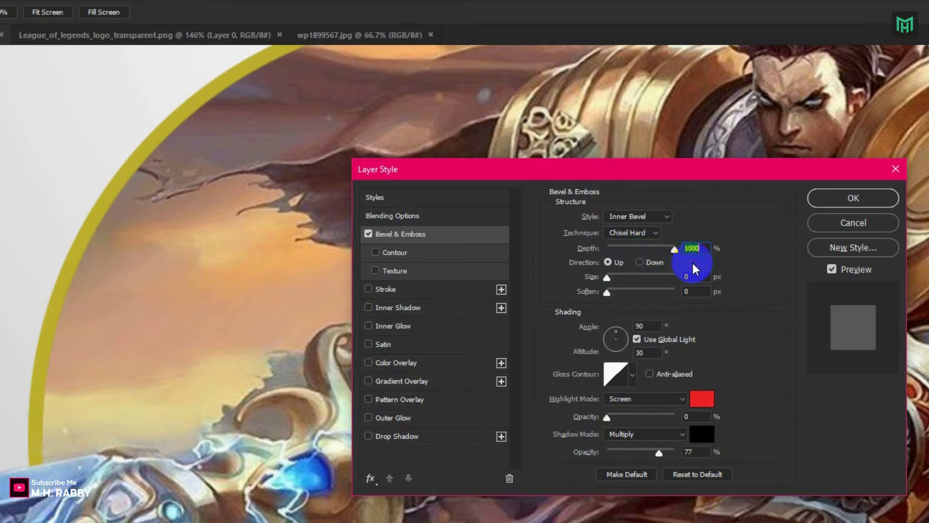
drag(609, 283, 643, 286)
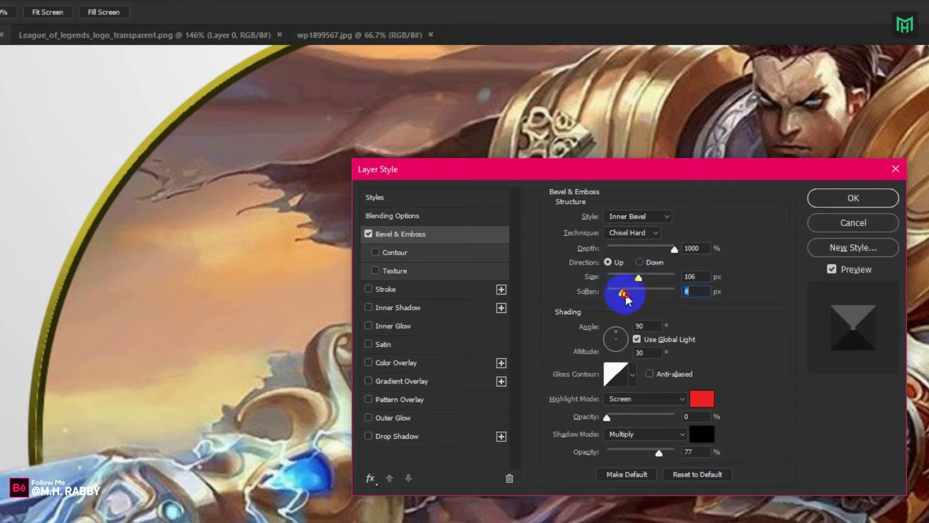
mouse_move(627, 300)
mouse_down()
mouse_move(645, 299)
mouse_move(617, 304)
mouse_up()
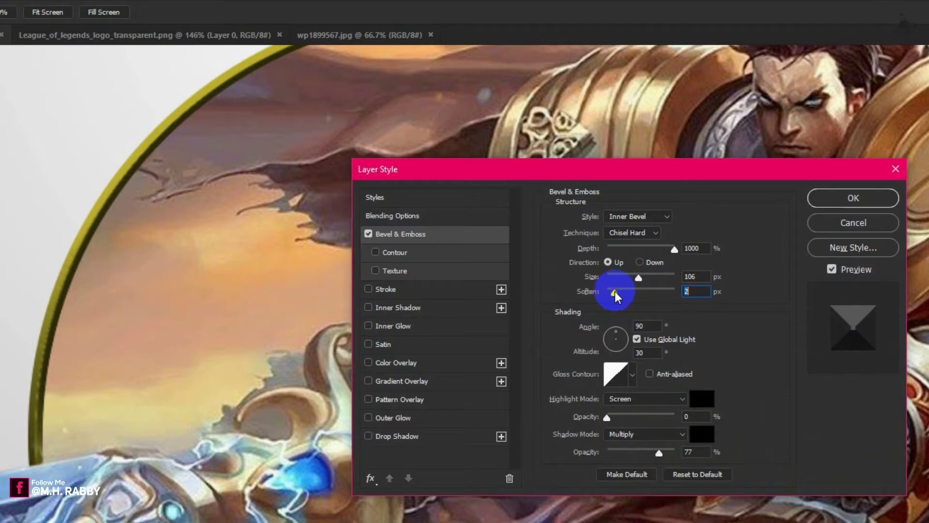
Add a Gradient Overlay to the ring and set the gradient's first stop to brown a77948, sampled from the golden armour.
click(389, 382)
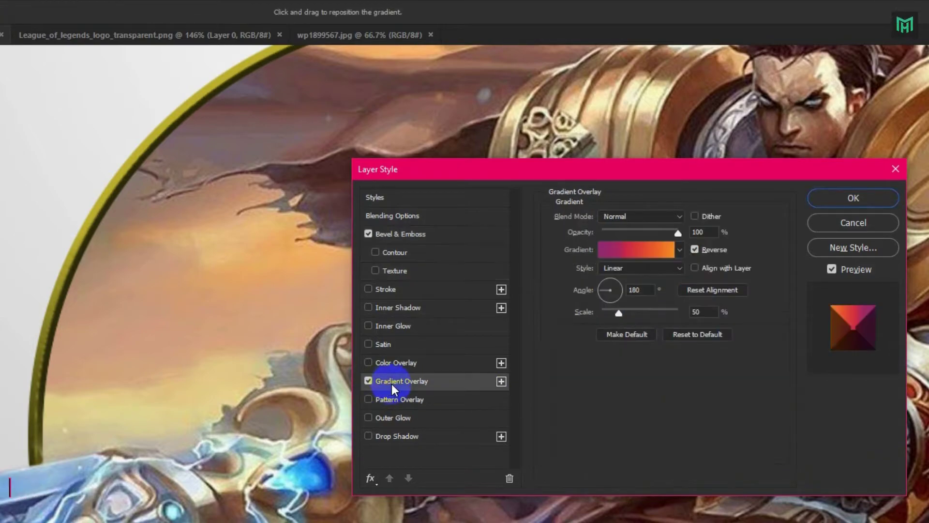
click(639, 248)
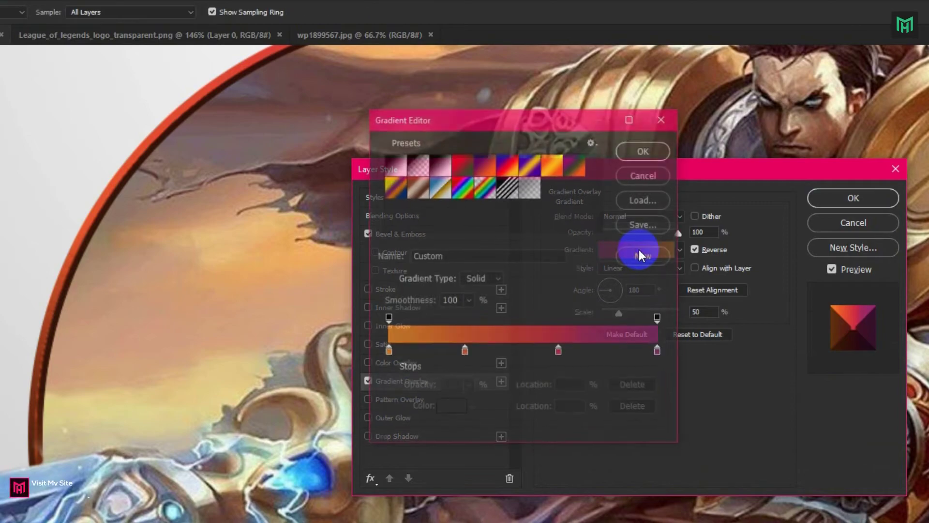
click(388, 352)
click(457, 353)
click(448, 406)
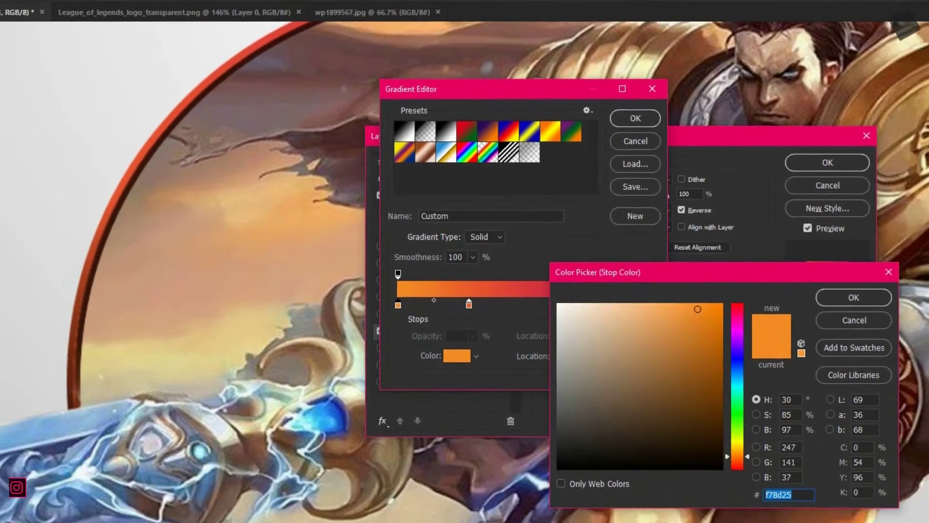
click(820, 492)
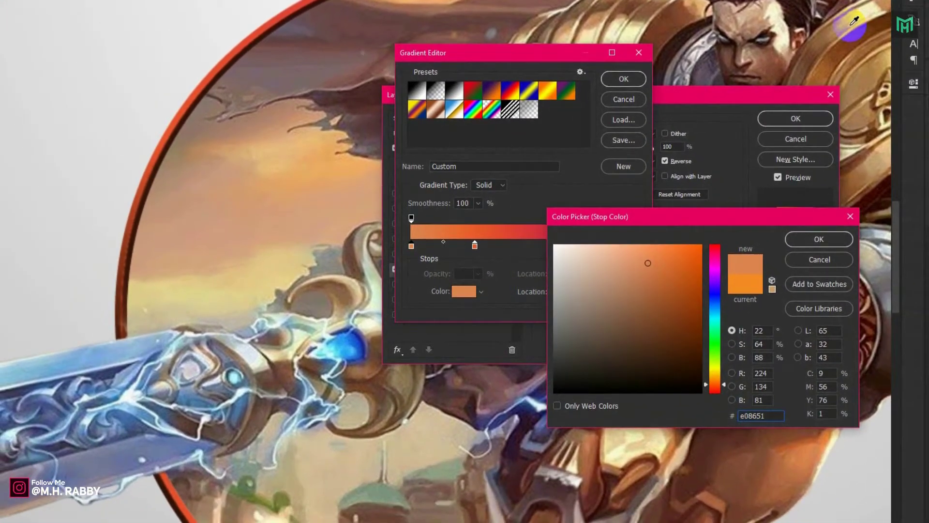
click(858, 33)
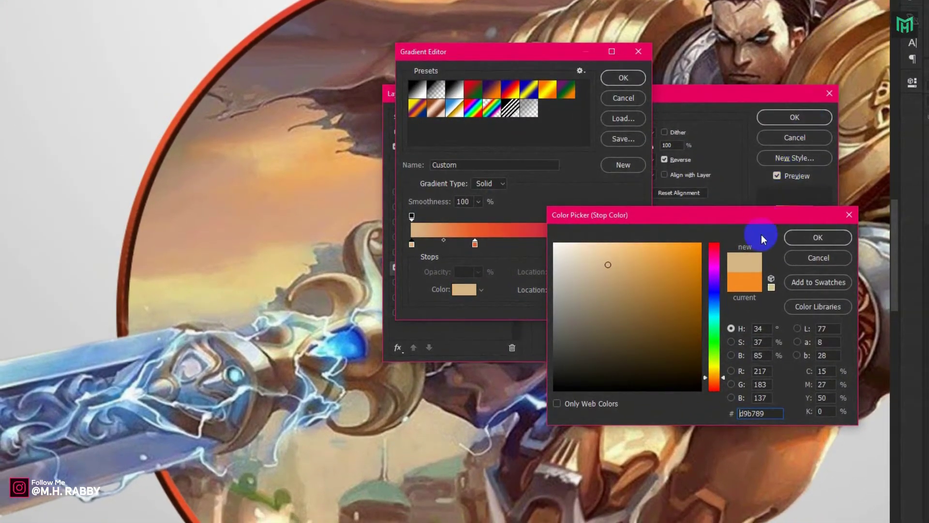
text(7b3a14)
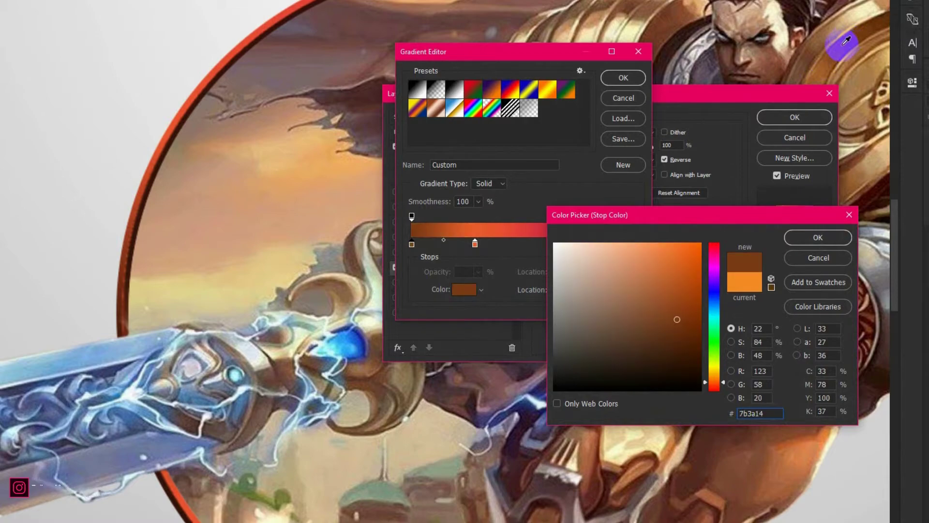
click(830, 63)
click(860, 80)
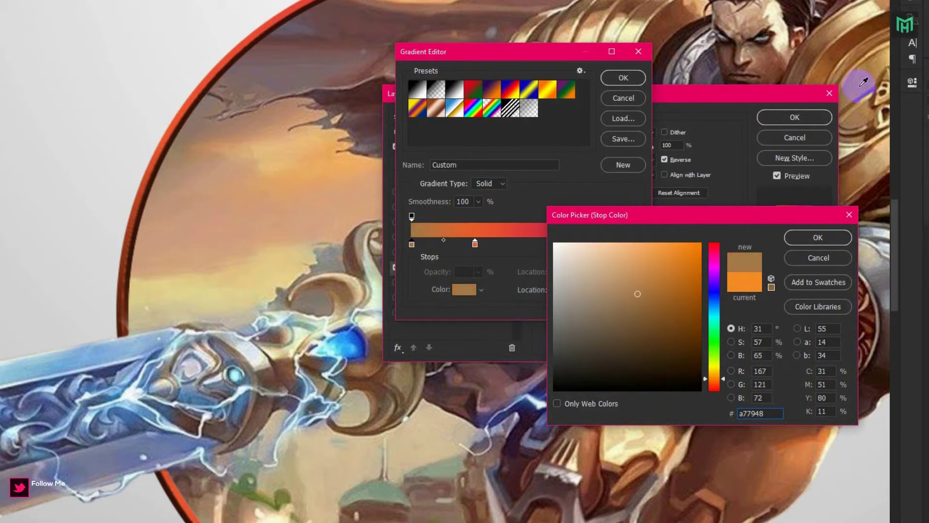
click(818, 238)
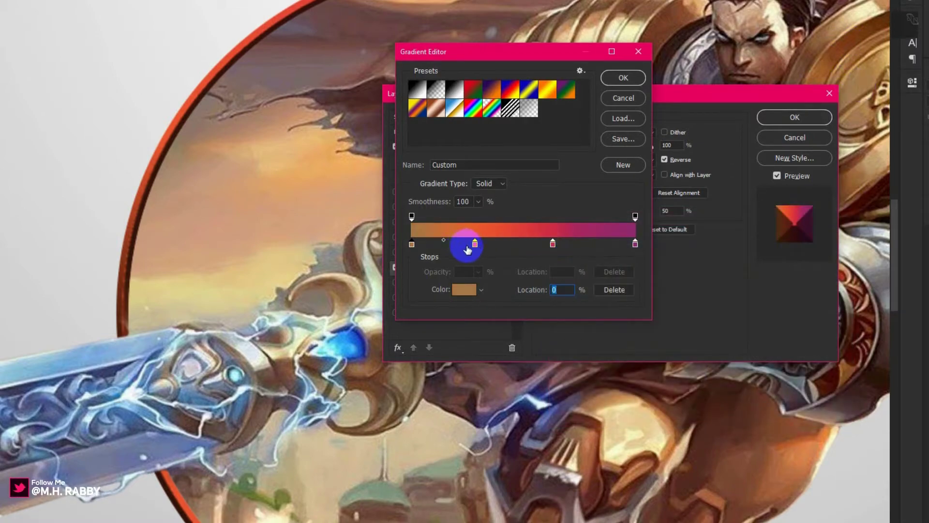
Remove the gradient's two middle stops, set the end stop to light gold ebbb7b, and accept the gradient.
drag(474, 249, 477, 276)
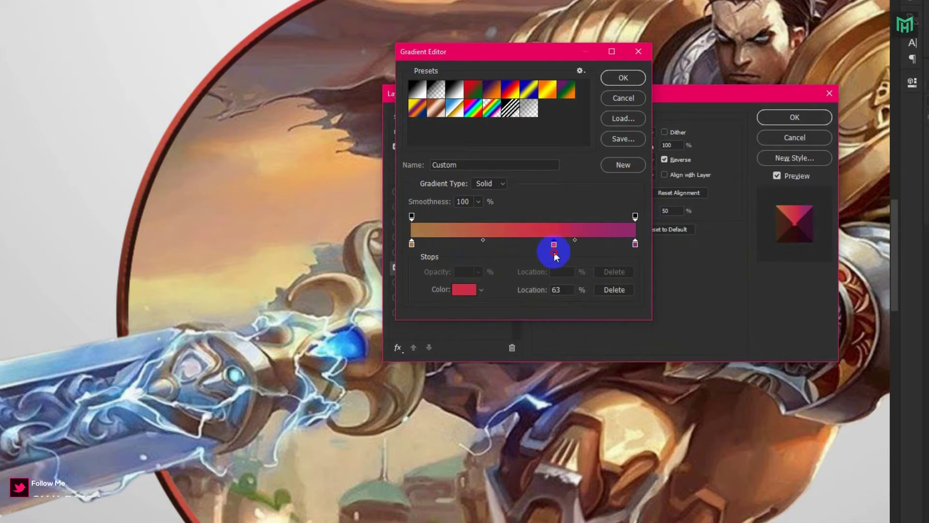
drag(555, 253, 633, 255)
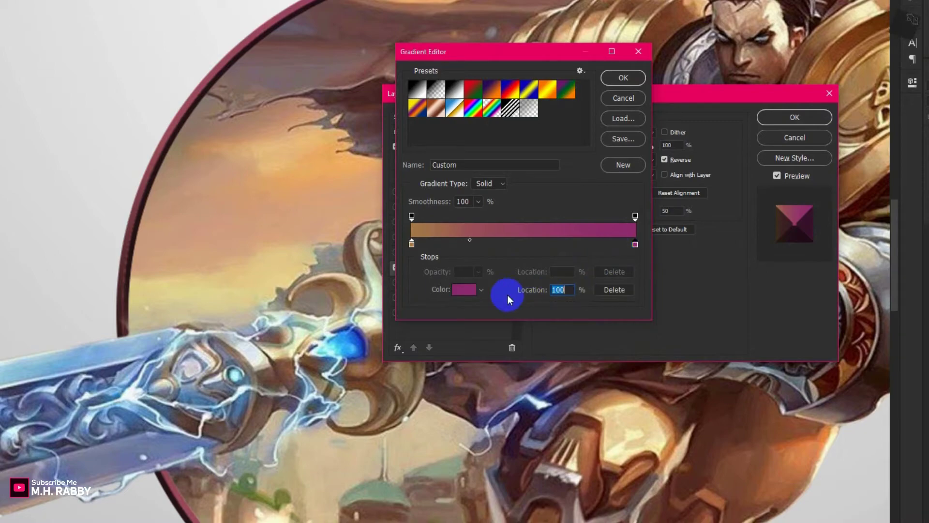
click(464, 291)
click(280, 153)
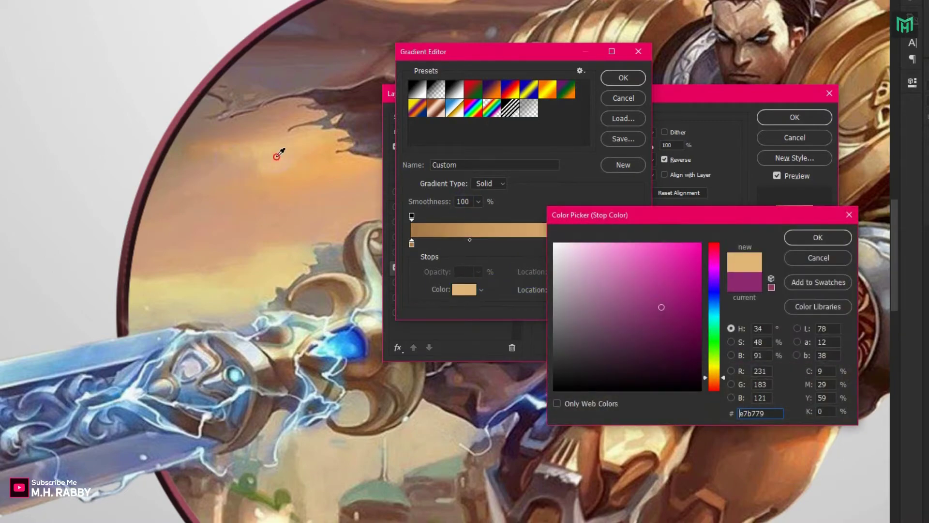
click(794, 236)
click(634, 78)
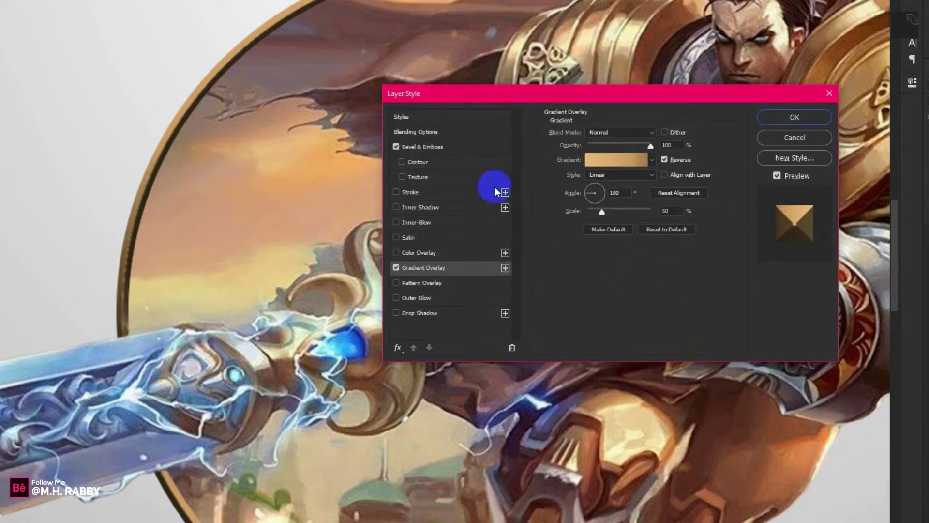
Set the bevel's highlight opacity to 15% and shadow opacity to 50%, and apply the layer style.
click(421, 148)
drag(635, 327, 619, 328)
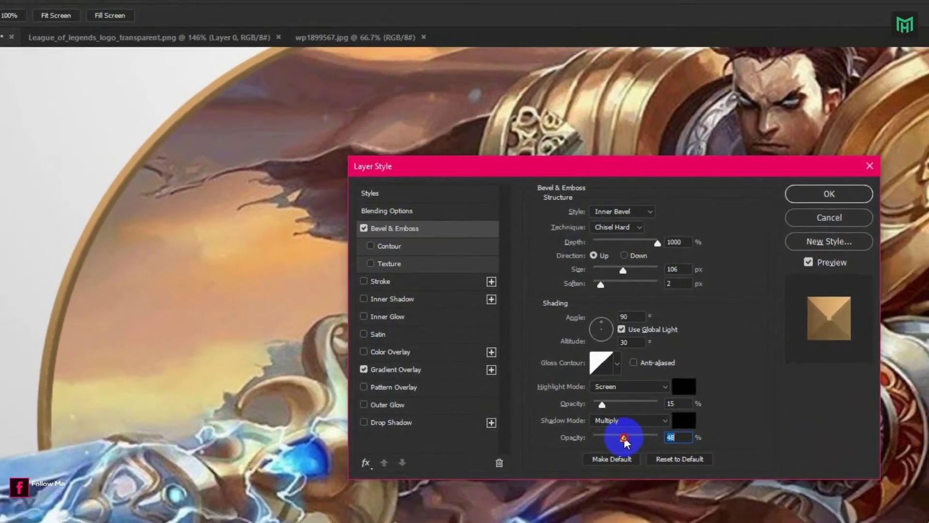
drag(625, 438, 626, 438)
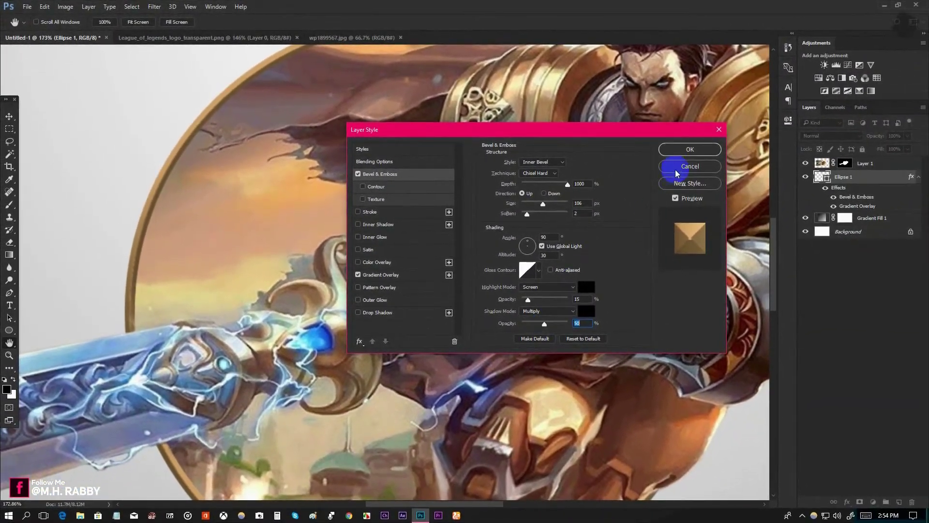
click(683, 150)
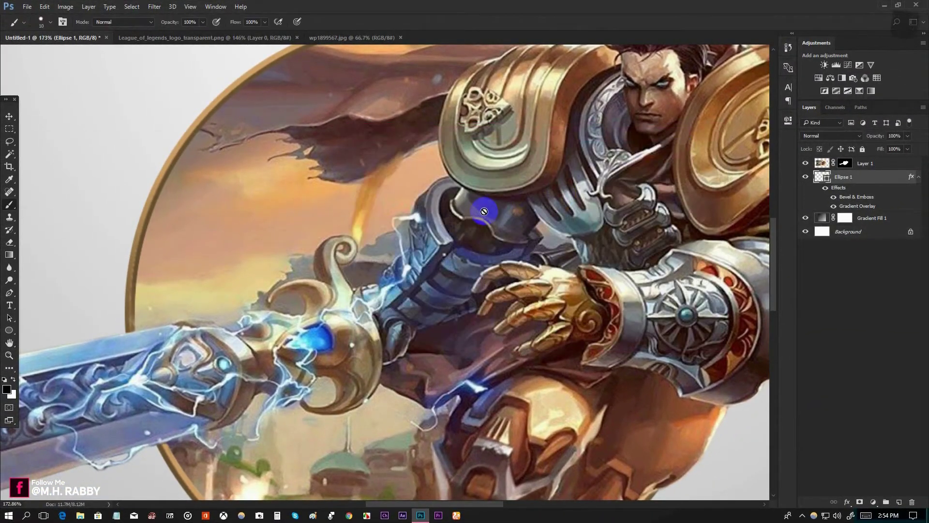
Toggle the Ellipse 1 effects off and on to compare the ring with and without its layer style.
scroll(399, 196, down, 5)
key(b)
scroll(398, 196, down, 2)
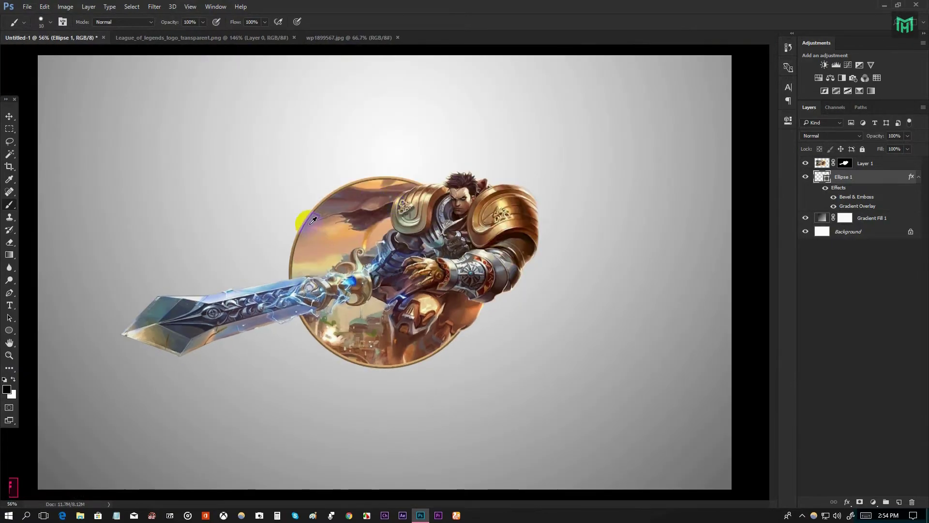
scroll(313, 221, up, 2)
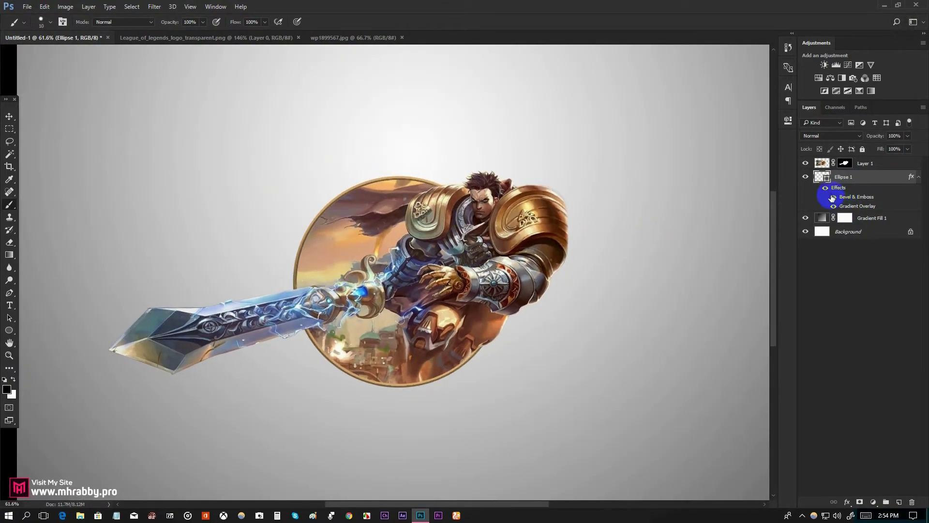
click(826, 189)
click(826, 188)
click(826, 189)
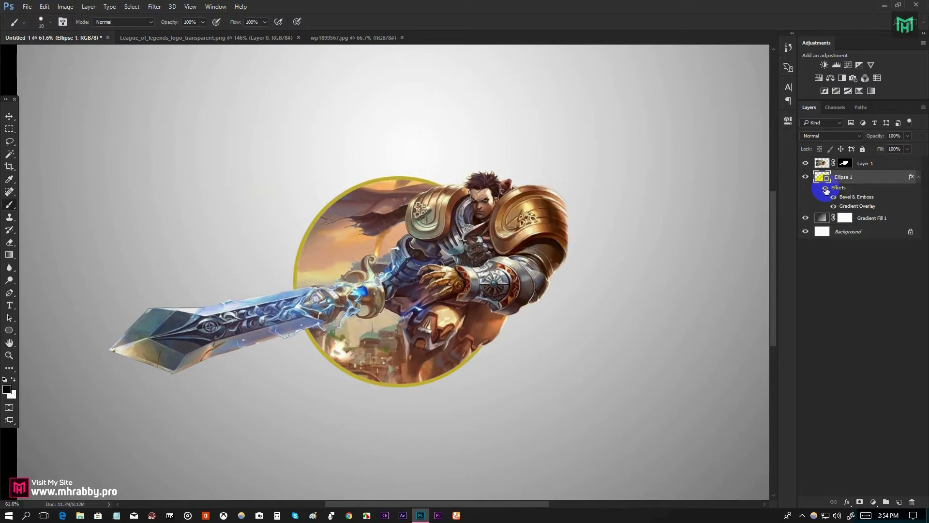
click(826, 189)
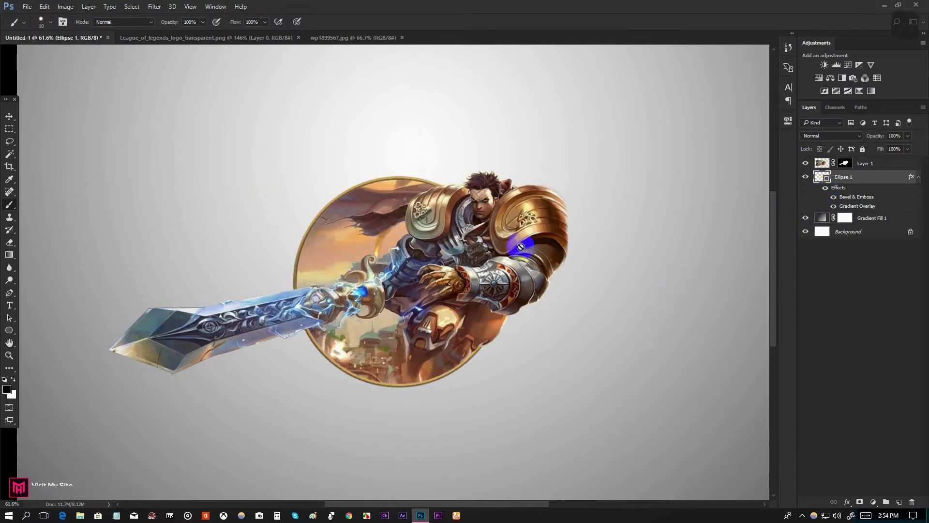
scroll(417, 244, up, 1)
scroll(419, 247, down, 1)
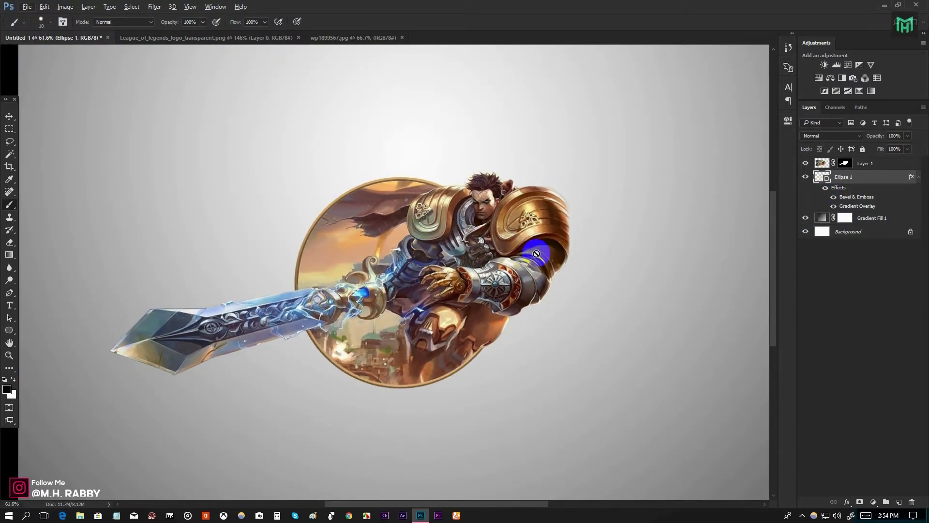
Bring the League of Legends logo from League_of_legends_logo_transparent.png into the Untitled-1 composition.
click(354, 39)
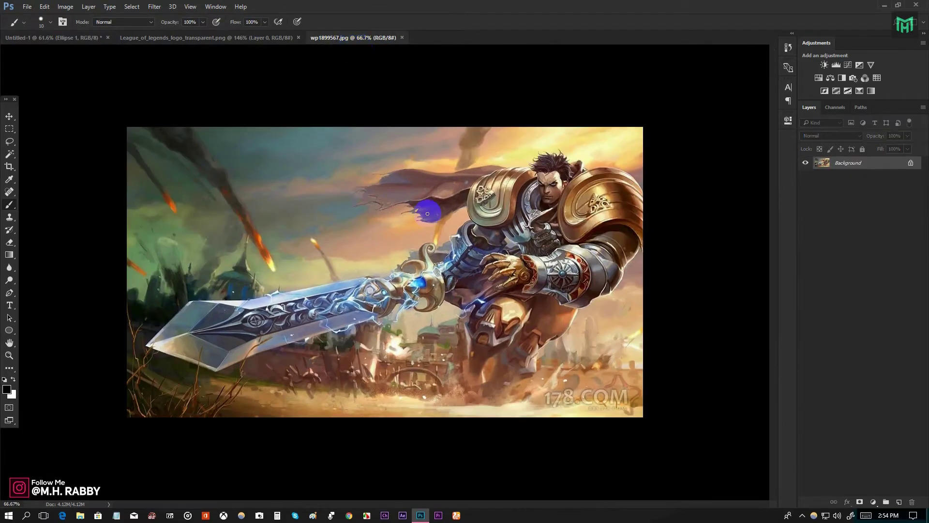
click(194, 38)
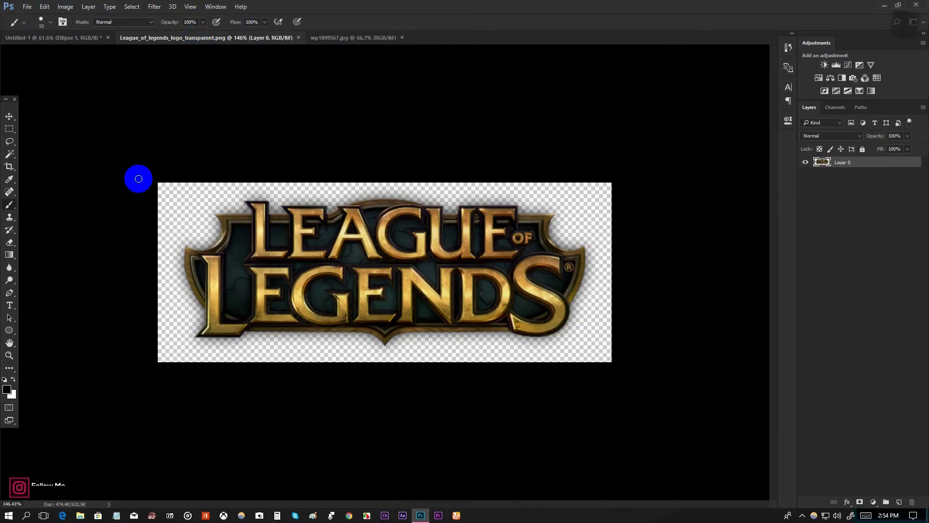
key(v)
drag(141, 182, 401, 374)
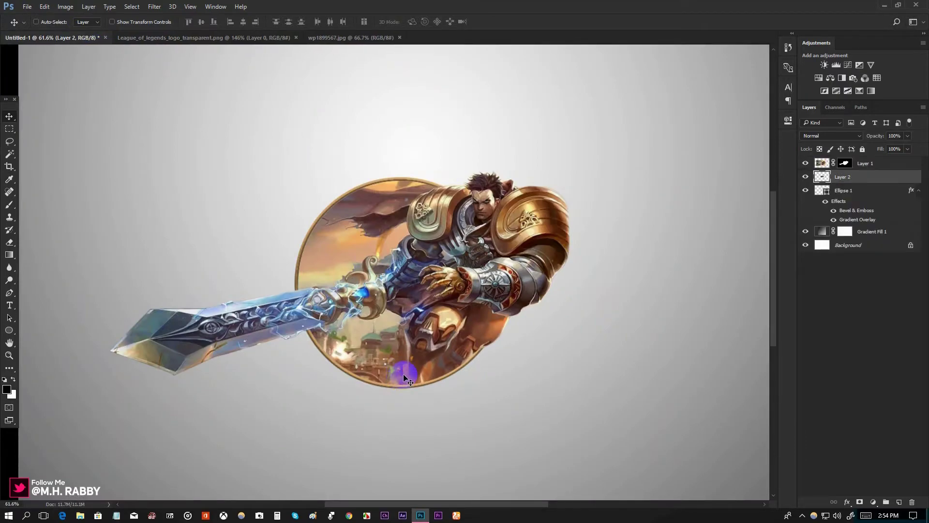
Move the logo layer above Layer 1 and place the logo centred over the ring's lower edge.
drag(853, 179, 850, 160)
drag(426, 289, 426, 370)
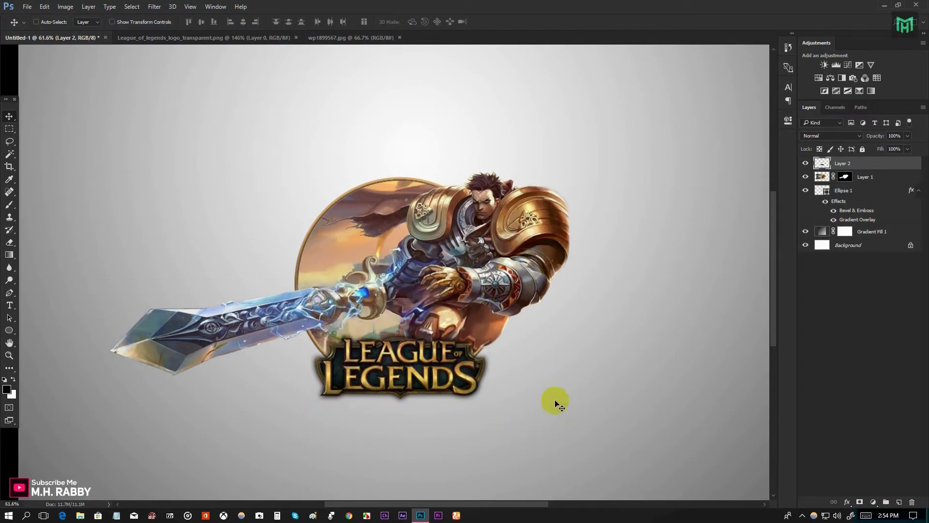
click(473, 396)
Nudge the logo slightly upward to fine-tune its vertical position on the ring's lower edge.
scroll(407, 361, up, 5)
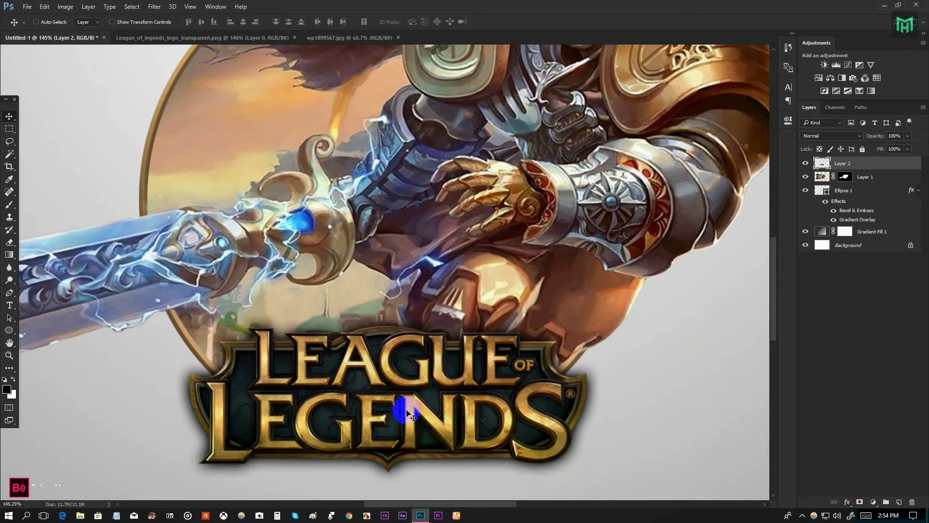
drag(431, 435, 456, 340)
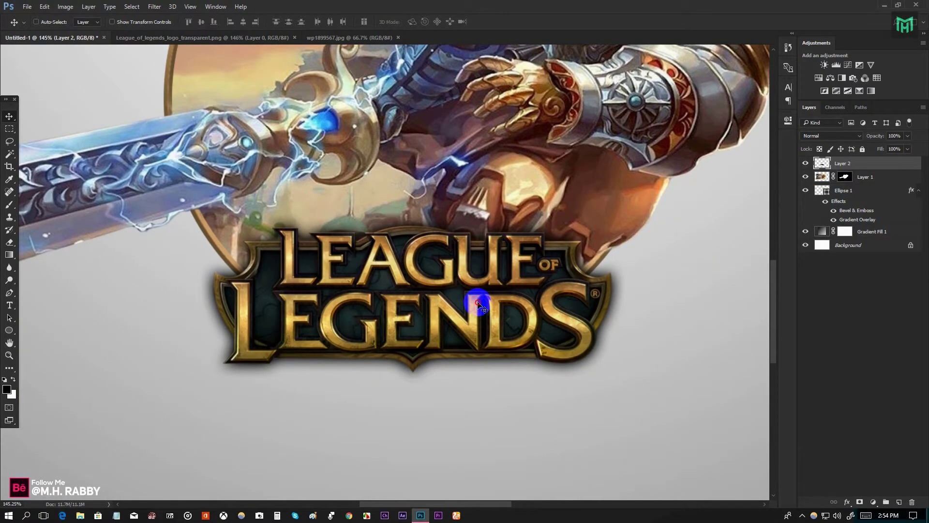
key(ctrl)
key(ctrl+a)
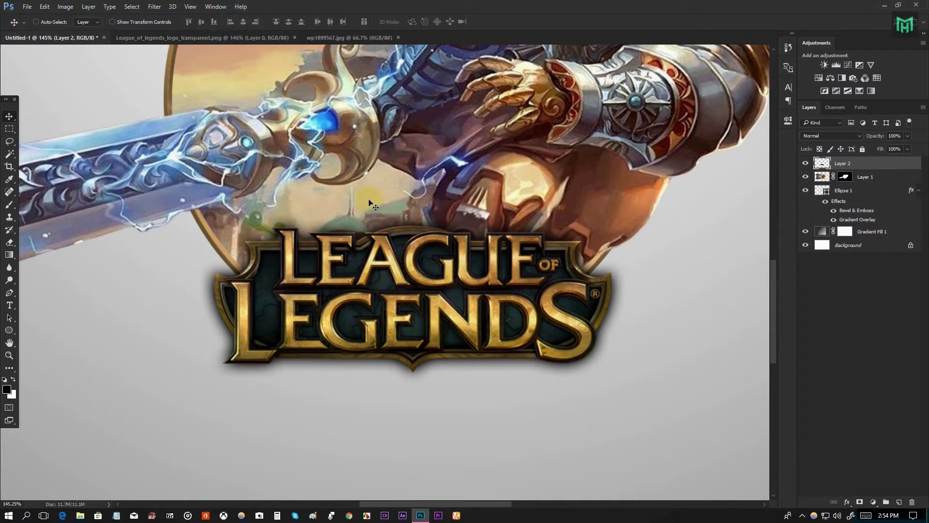
key(Up)
key(Up)
key(Up)
key(Up)
key(Up)
key(Up)
key(Up)
key(Up)
key(Up)
key(Up)
key(Up)
key(Up)
key(Up)
key(Up)
key(Up)
key(Up)
key(Up)
key(Up)
key(Up)
key(Up)
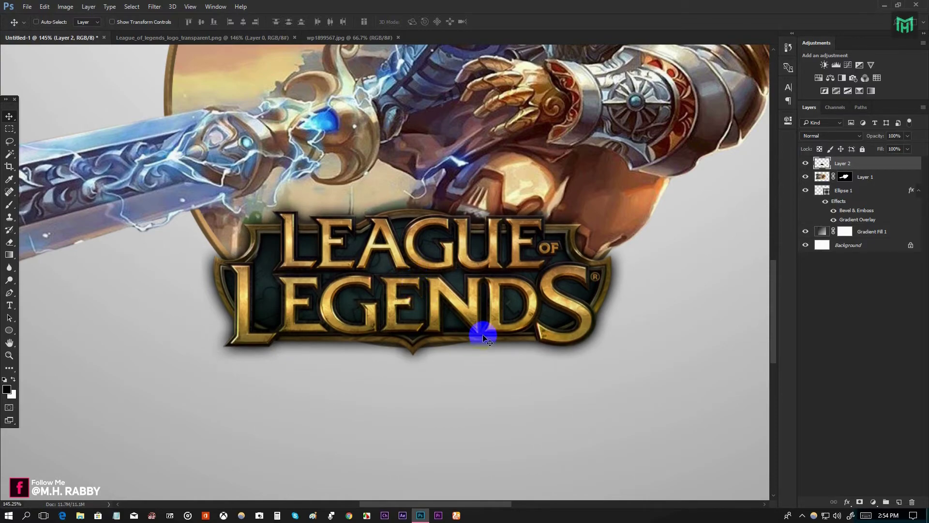
scroll(482, 332, down, 3)
scroll(382, 299, up, 3)
key(Down)
key(Down)
key(Down)
key(Down)
key(Down)
key(Down)
key(Down)
key(Down)
key(Down)
key(Down)
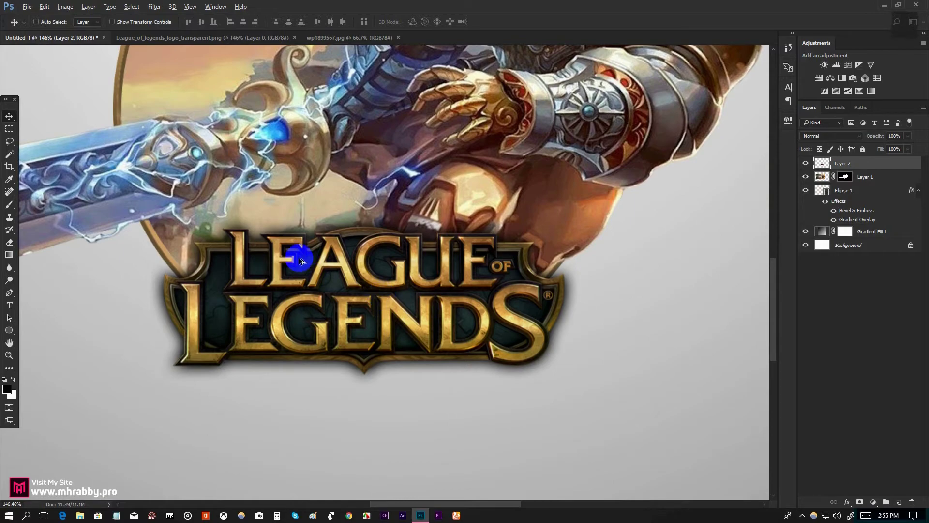
Group Layer 2, Layer 1 and Ellipse 1 into a new group named Main.
key(ctrl+0)
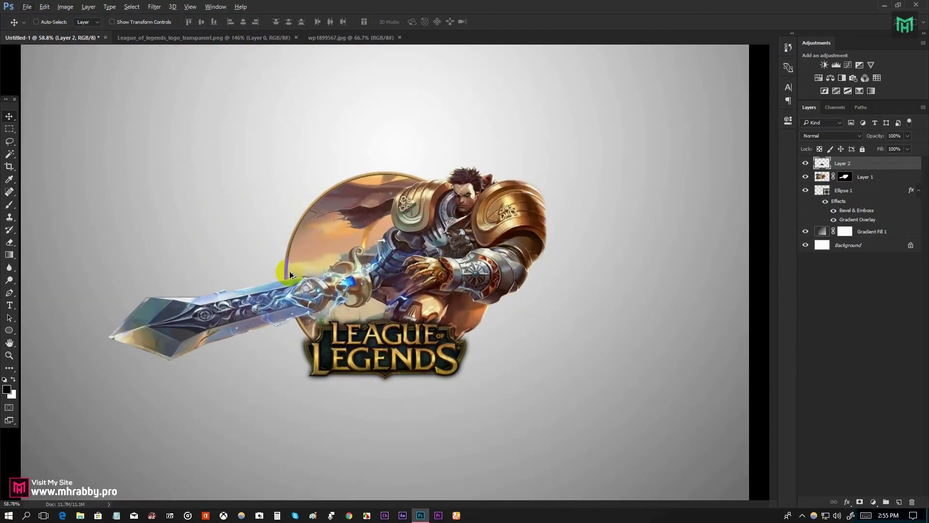
ctrl+click(863, 178)
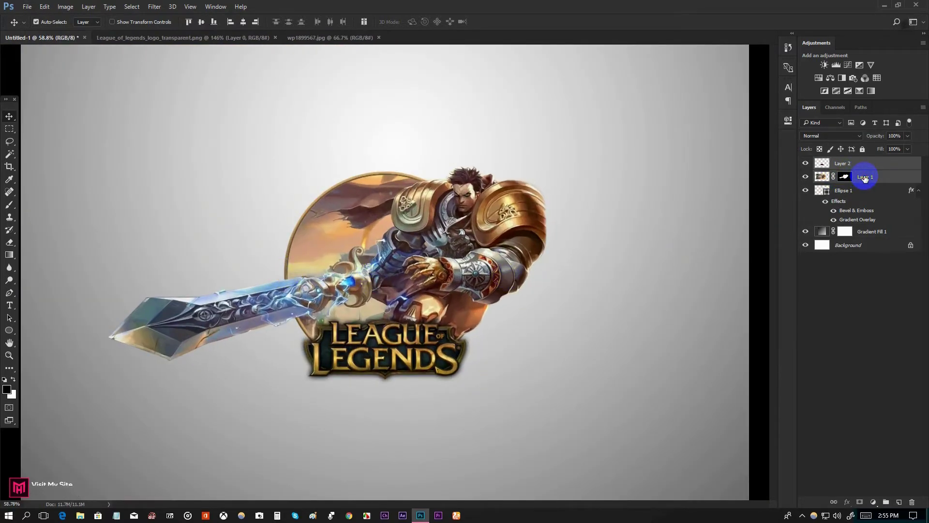
ctrl+click(866, 193)
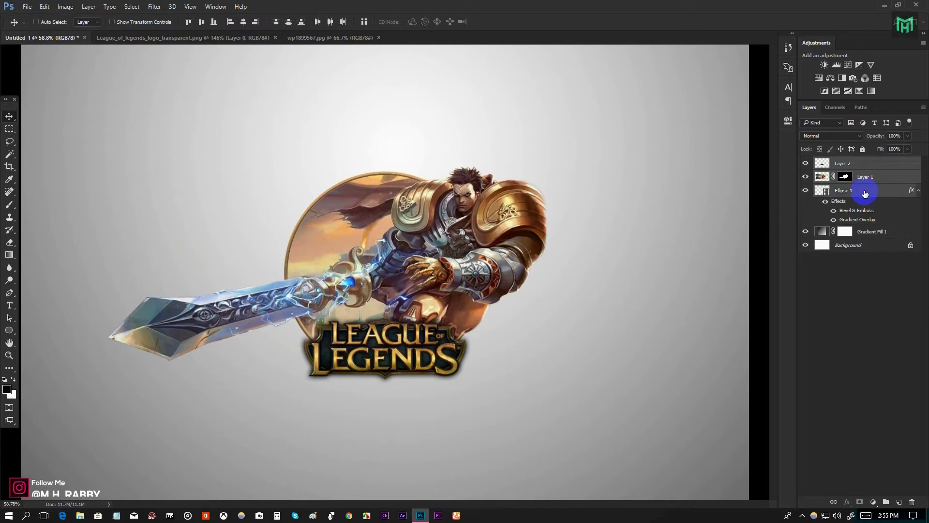
right_click(865, 194)
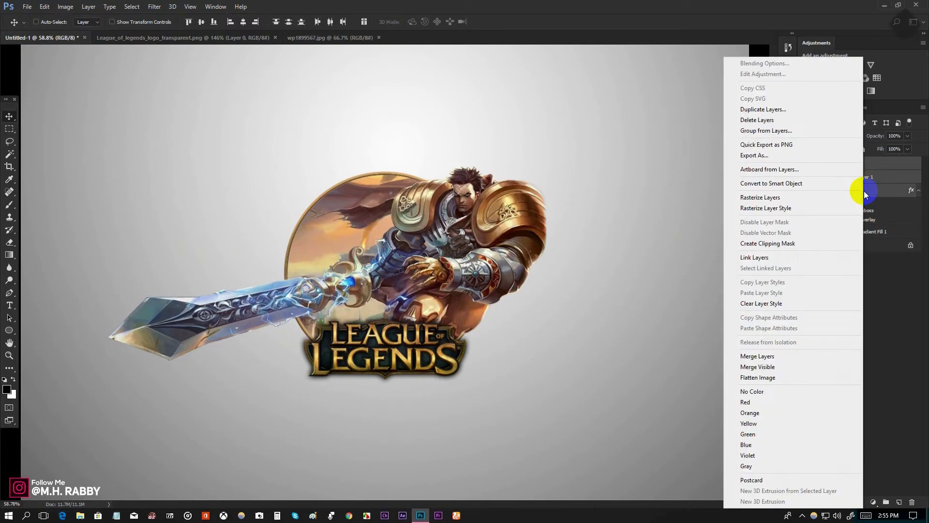
click(780, 132)
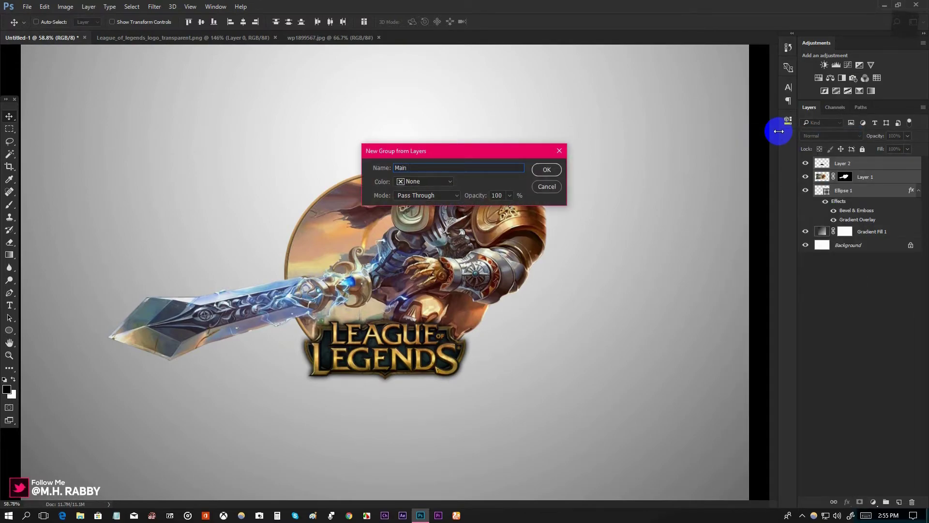
key(Return)
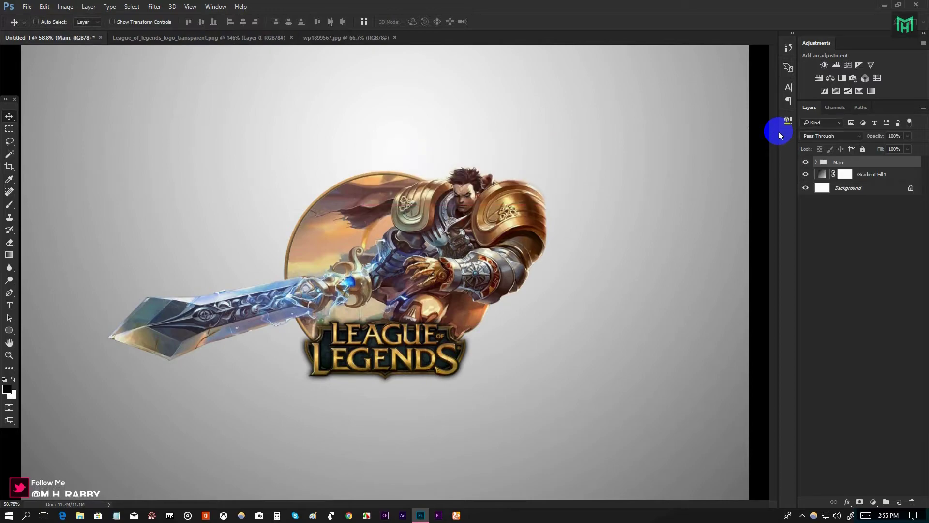
Duplicate the Main group and hide the copy.
click(806, 162)
click(805, 162)
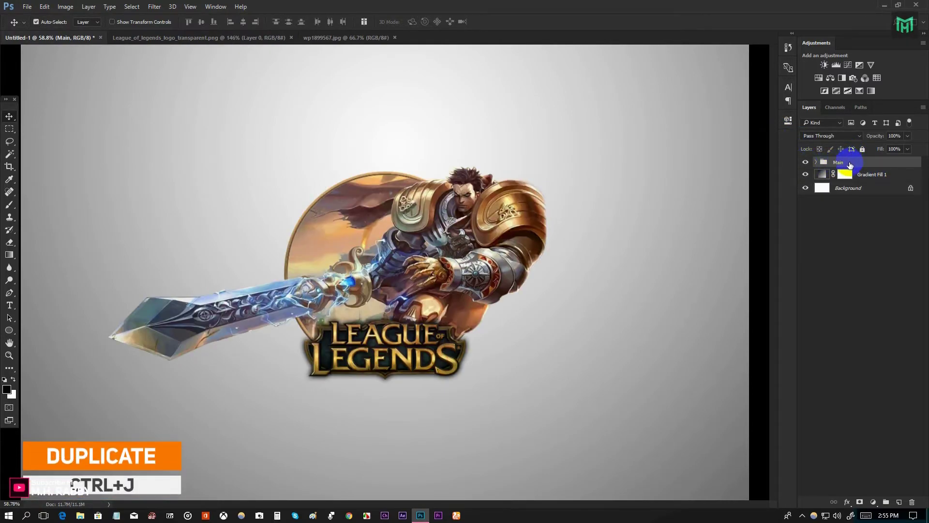
key(ctrl+j)
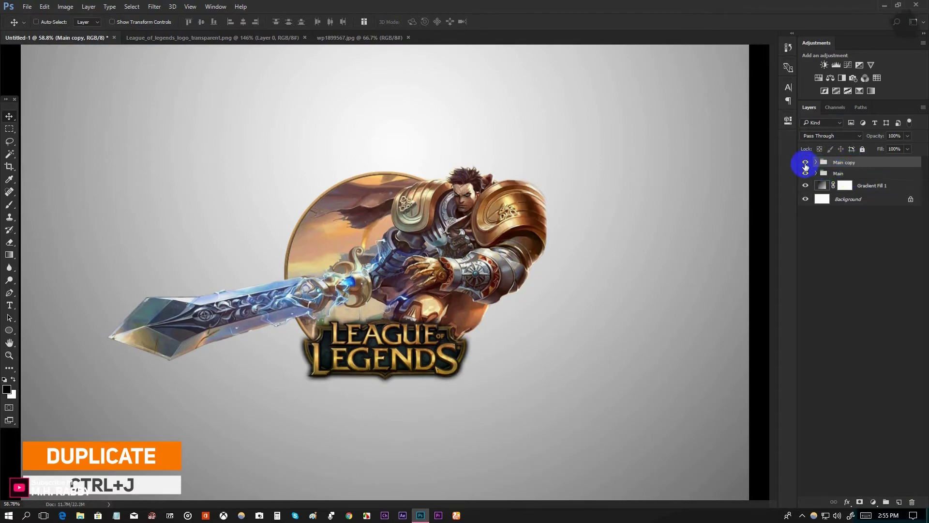
click(805, 163)
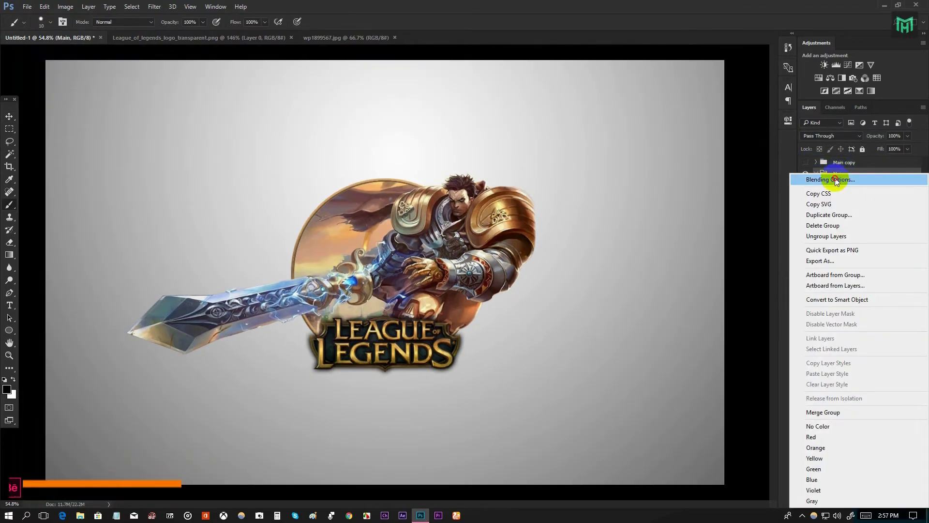
Add a Drop Shadow to the Main group with 30% opacity, 64° angle, 25 px distance and 76 px size, and collapse the group.
click(836, 180)
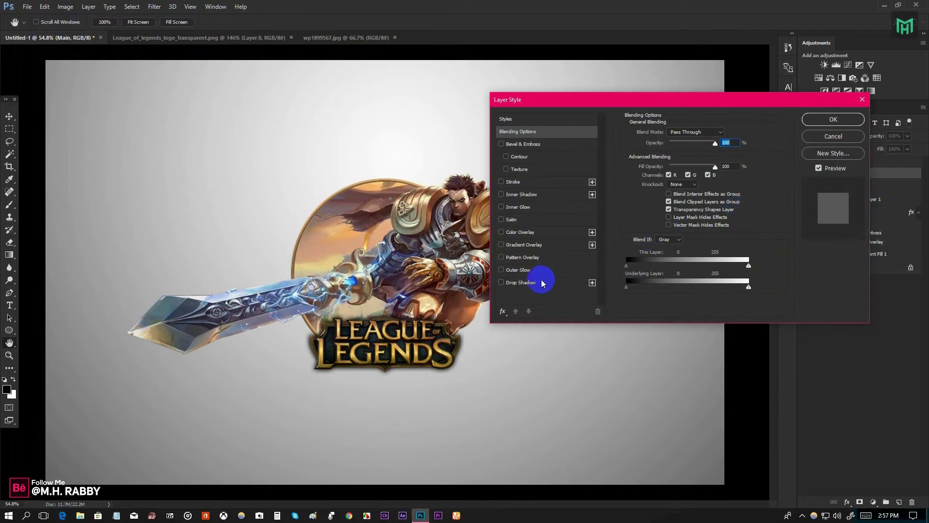
click(534, 285)
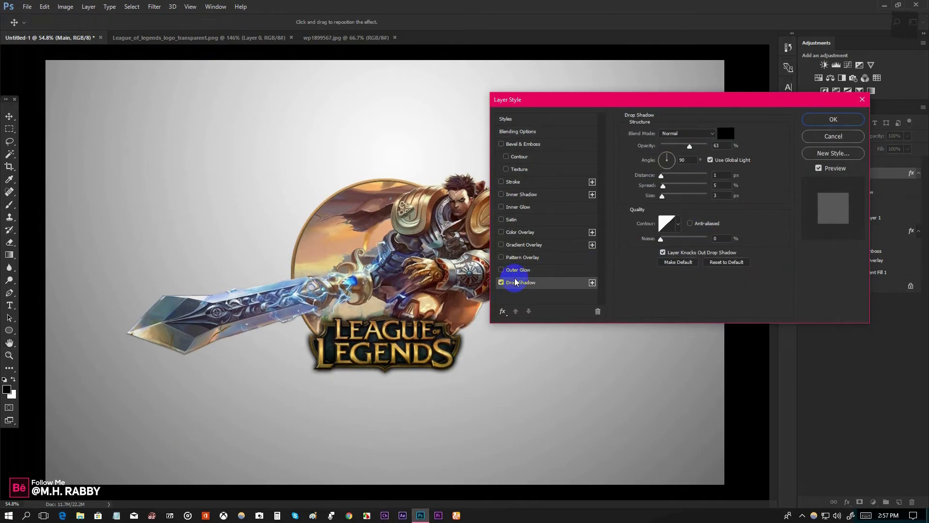
drag(271, 341, 272, 342)
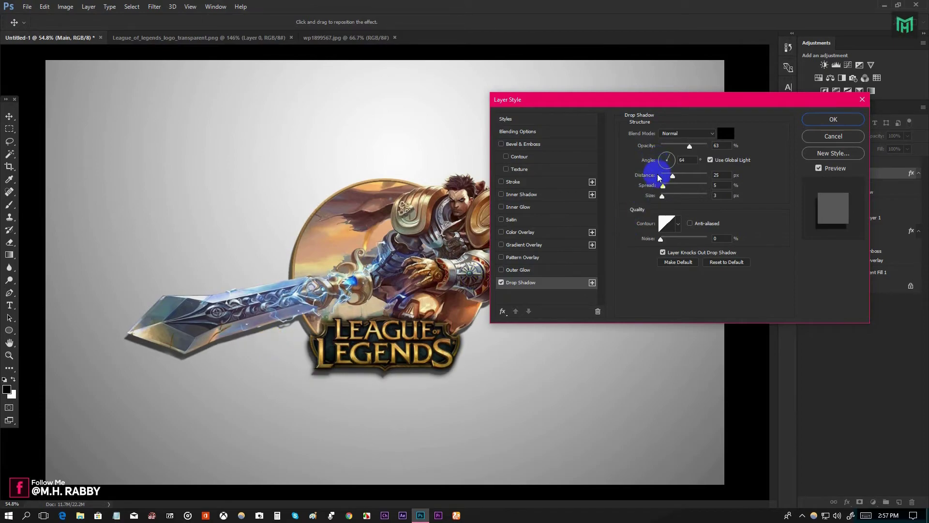
drag(662, 196, 679, 206)
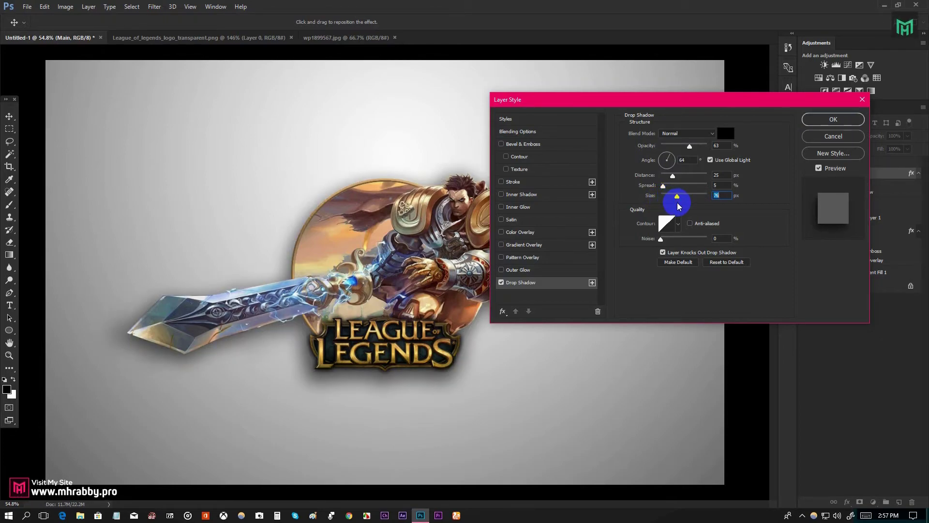
drag(684, 150, 681, 154)
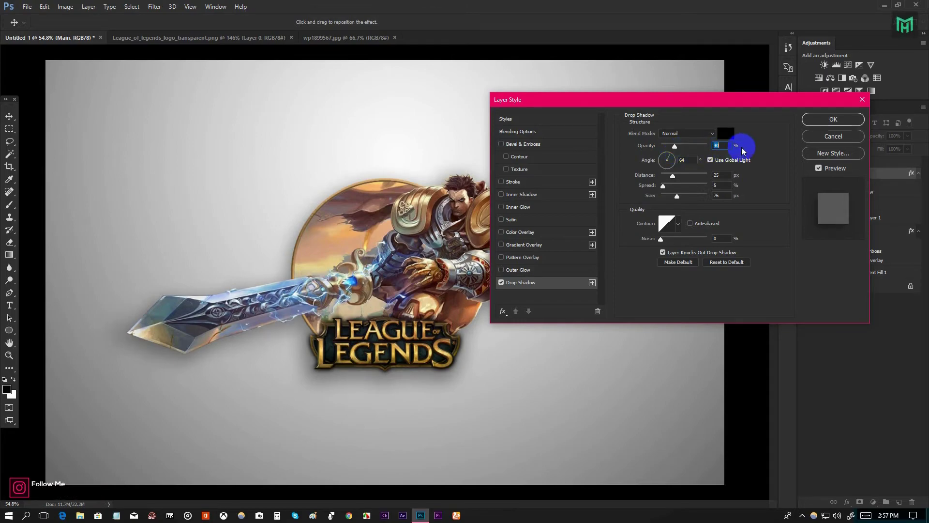
click(819, 123)
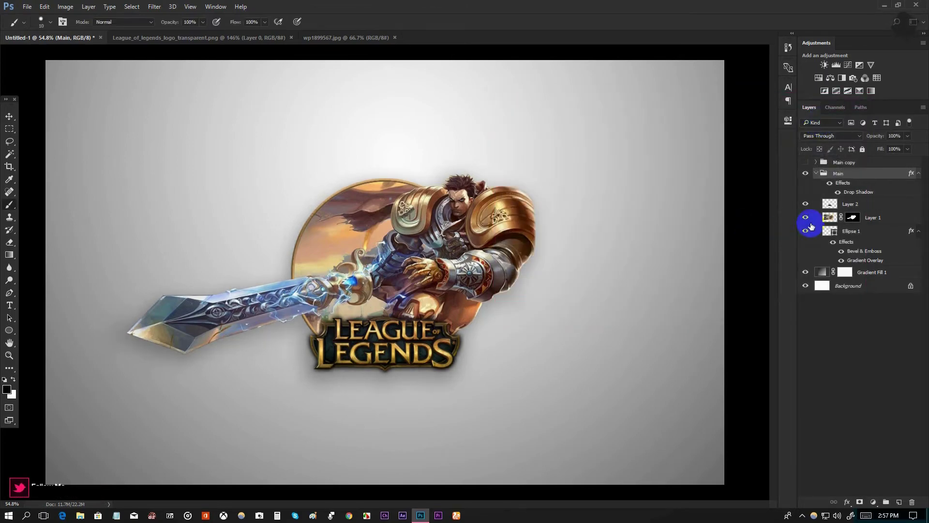
click(817, 173)
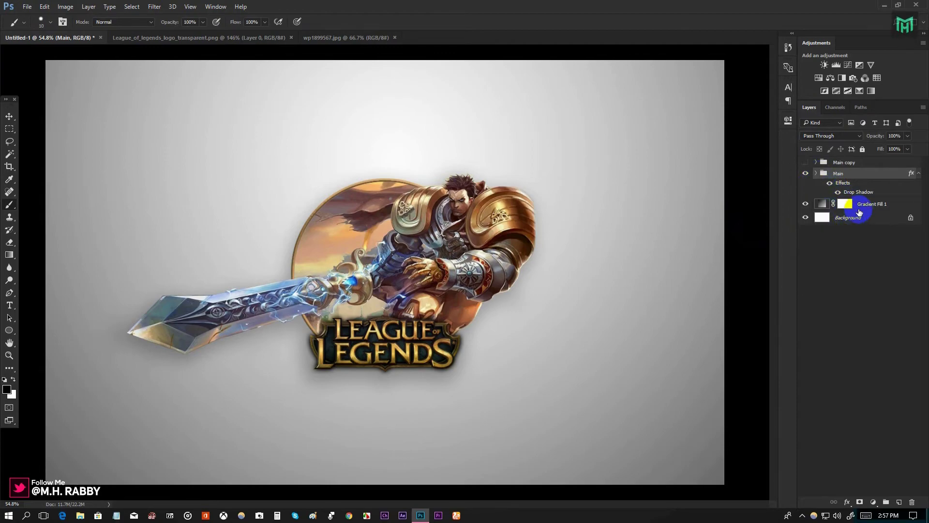
Create a new empty layer directly above Gradient Fill 1.
click(864, 204)
key(v)
click(900, 502)
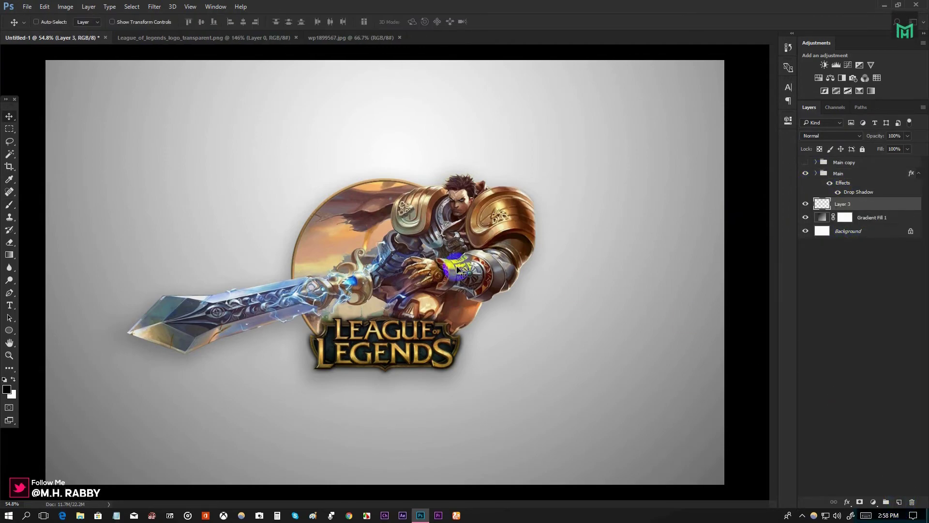
Paint a single black dab just below the logo with a soft brush of about 95 px and 0% hardness.
right_click(9, 204)
click(53, 204)
right_click(208, 182)
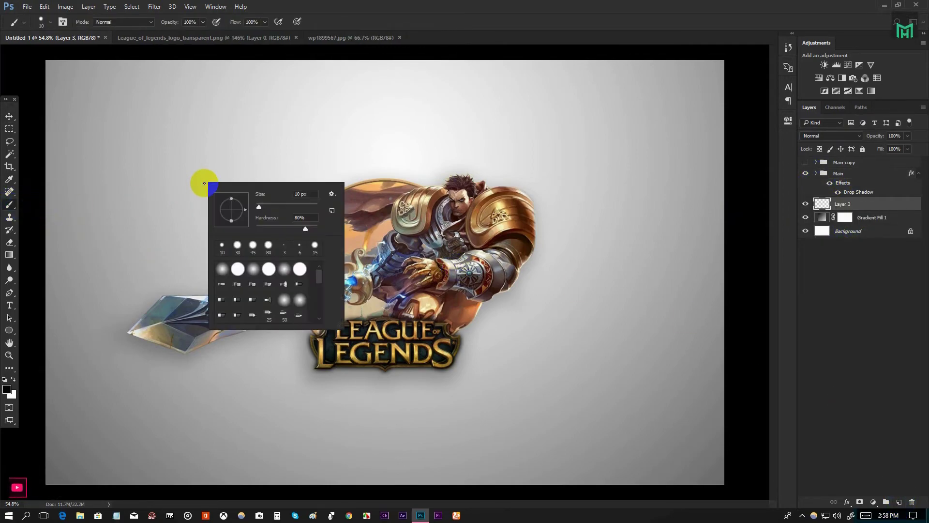
click(259, 206)
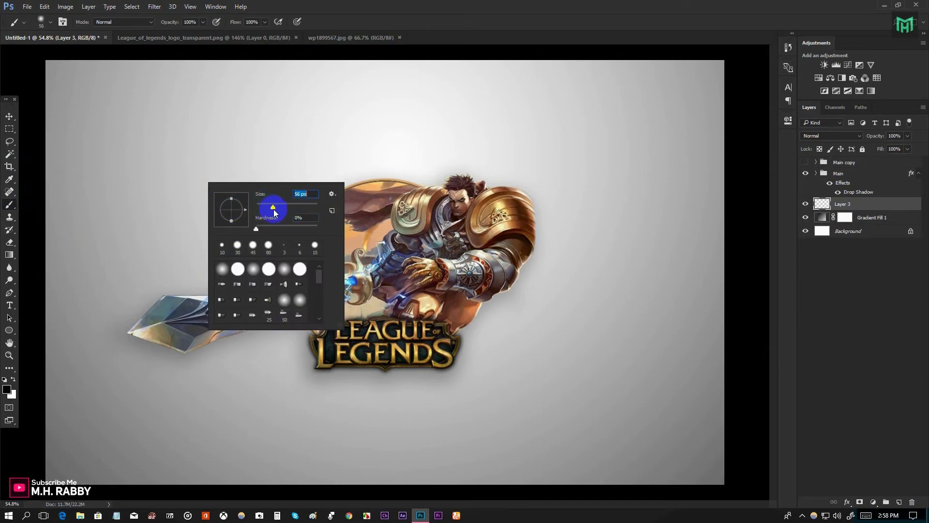
drag(285, 211, 286, 212)
click(483, 4)
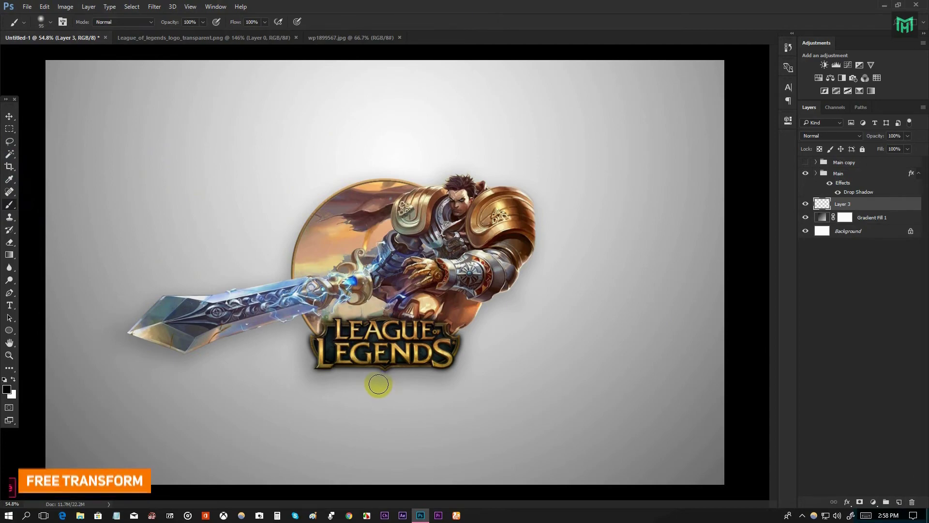
click(378, 383)
Free-transform the dab into a flat, wide ground shadow beneath the logo, about 769% wide and 63% high, and apply it.
key(ctrl+t)
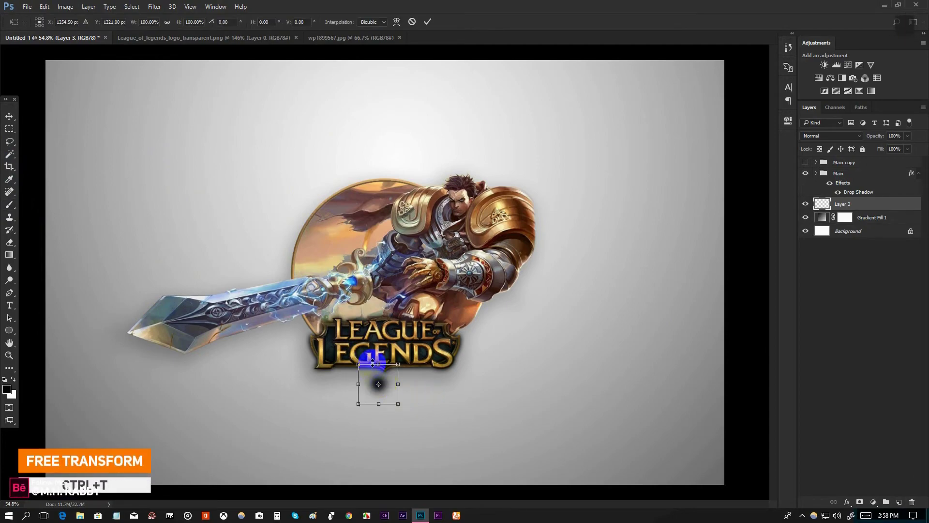
drag(378, 377, 380, 400)
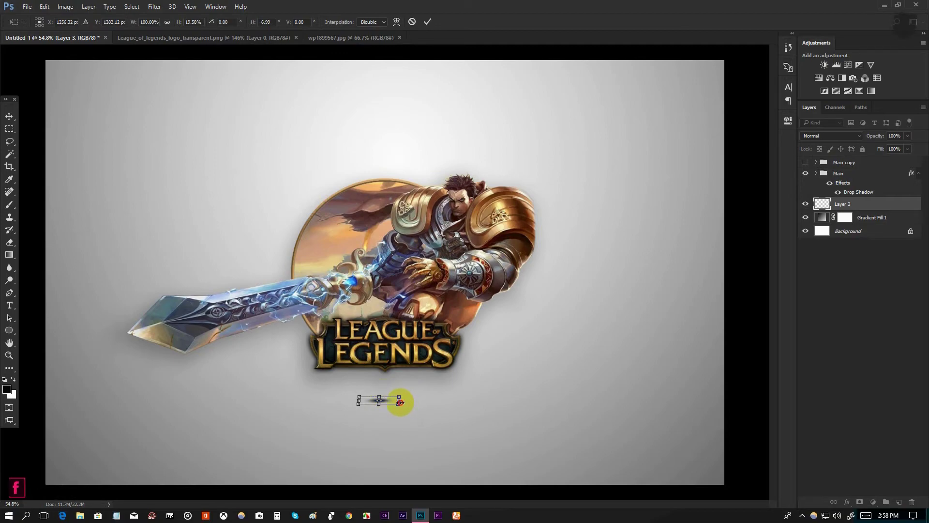
drag(399, 401, 534, 399)
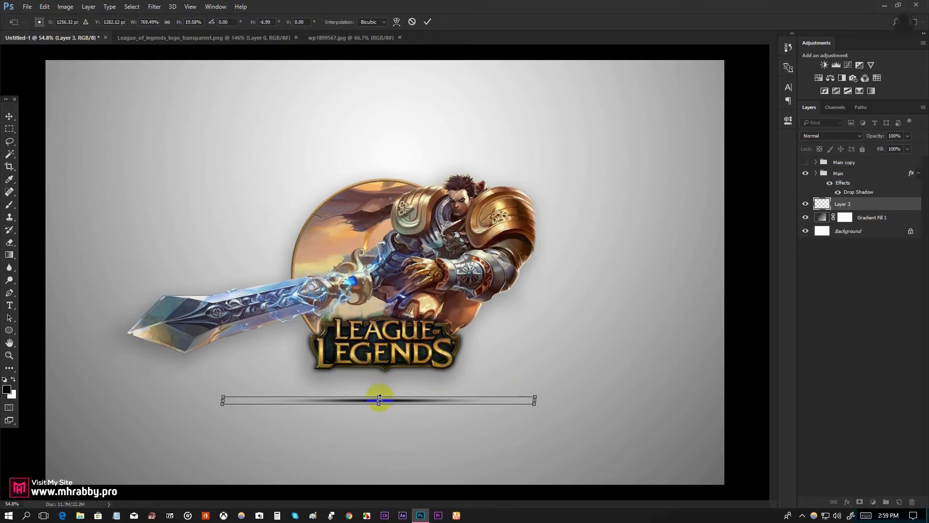
drag(381, 391, 380, 387)
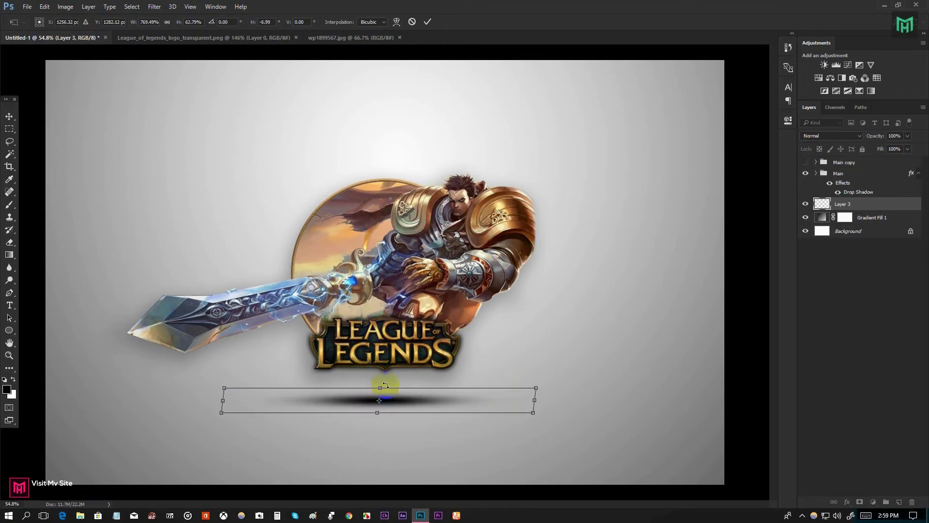
click(427, 21)
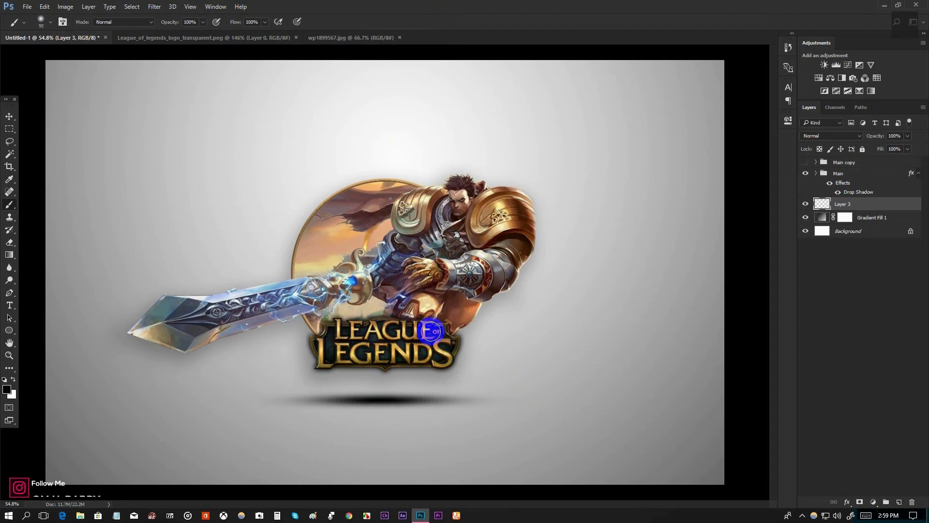
click(15, 116)
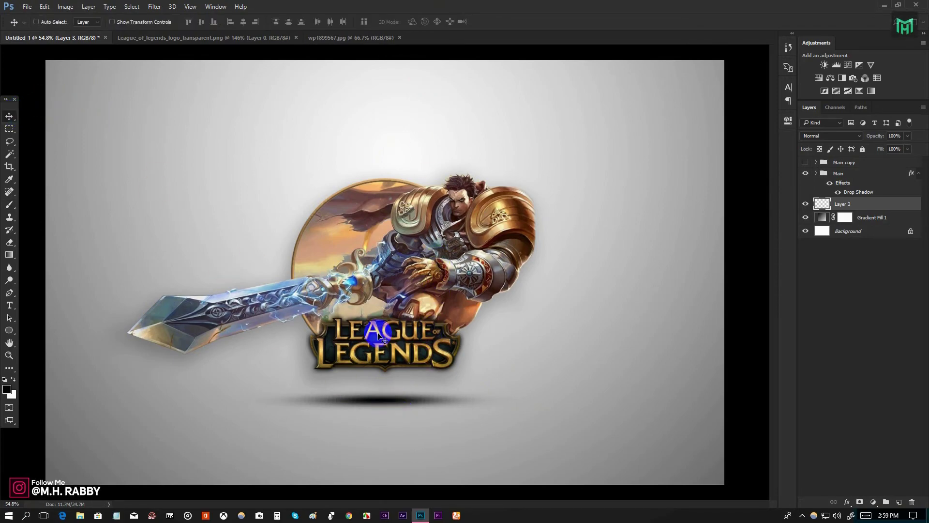
Move the ground shadow on Layer 3 up to just beneath the logo and lower its opacity to 48%.
mouse_move(390, 405)
mouse_down()
mouse_move(395, 380)
mouse_move(409, 374)
mouse_up()
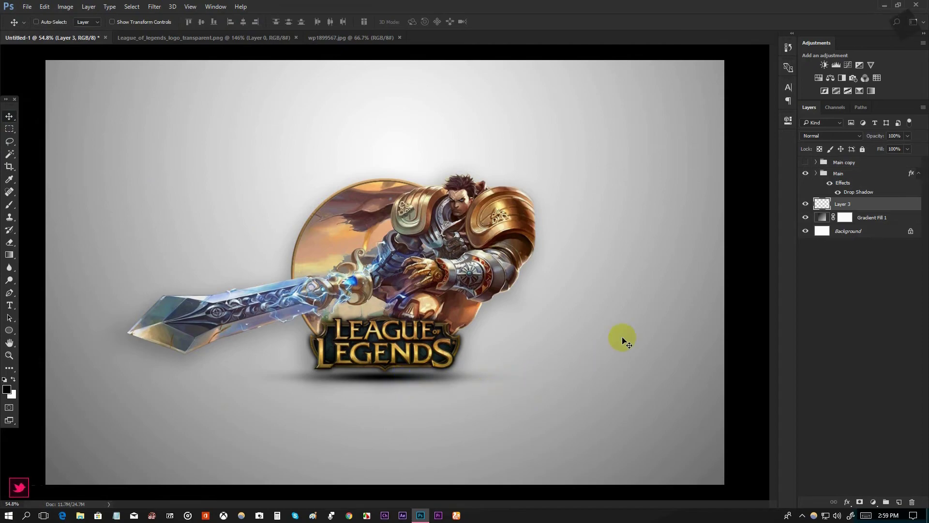
click(879, 145)
drag(881, 137, 856, 146)
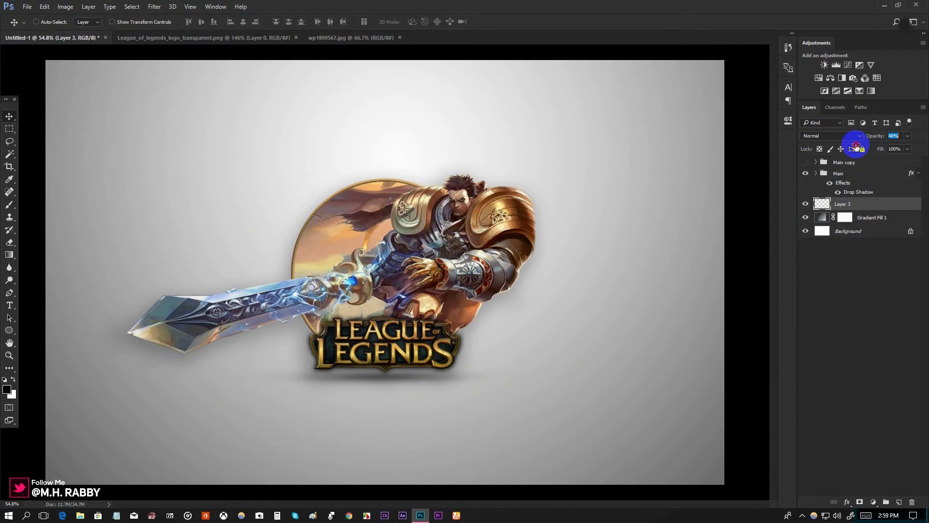
drag(386, 379, 387, 382)
Select the Main group together with Layer 3 and shift them up and slightly right on the canvas.
key(ctrl)
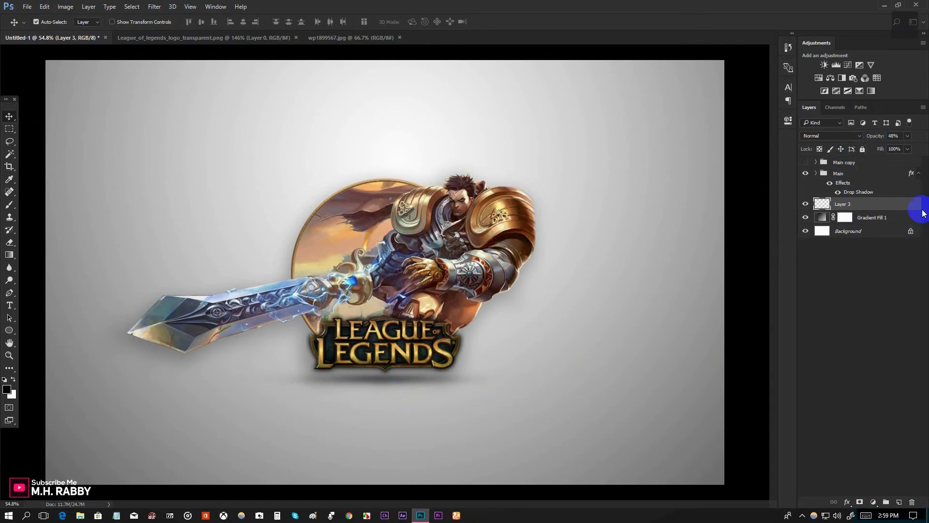
ctrl+click(854, 175)
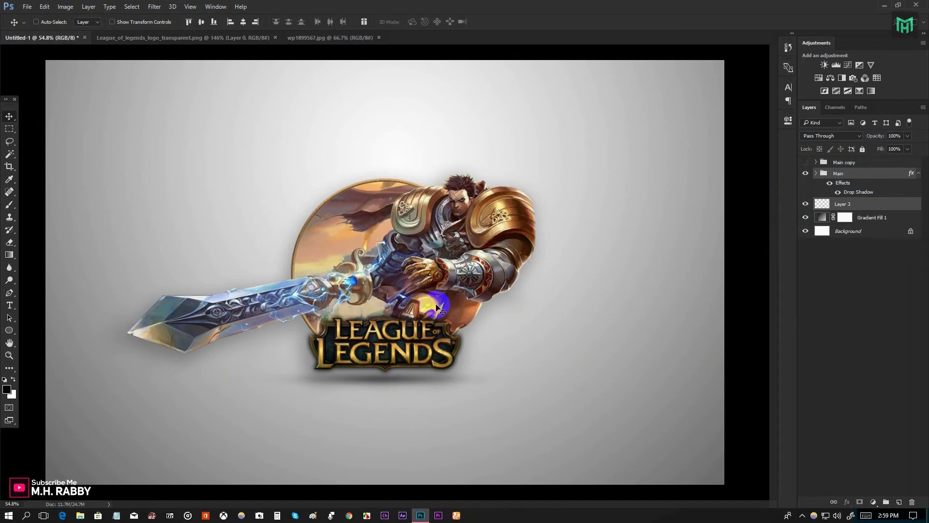
drag(438, 307, 440, 283)
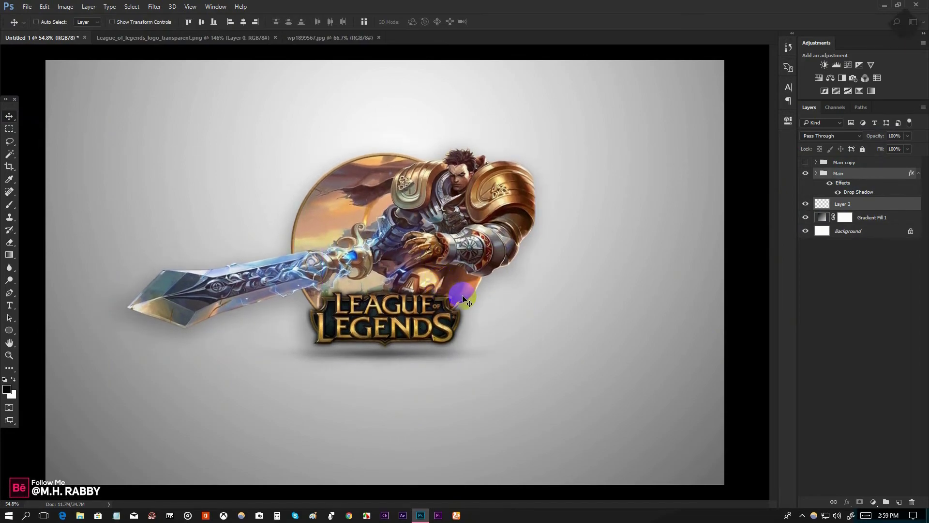
key(shift+Right)
key(shift+Right)
key(shift+Right)
key(shift+Right)
key(shift+Right)
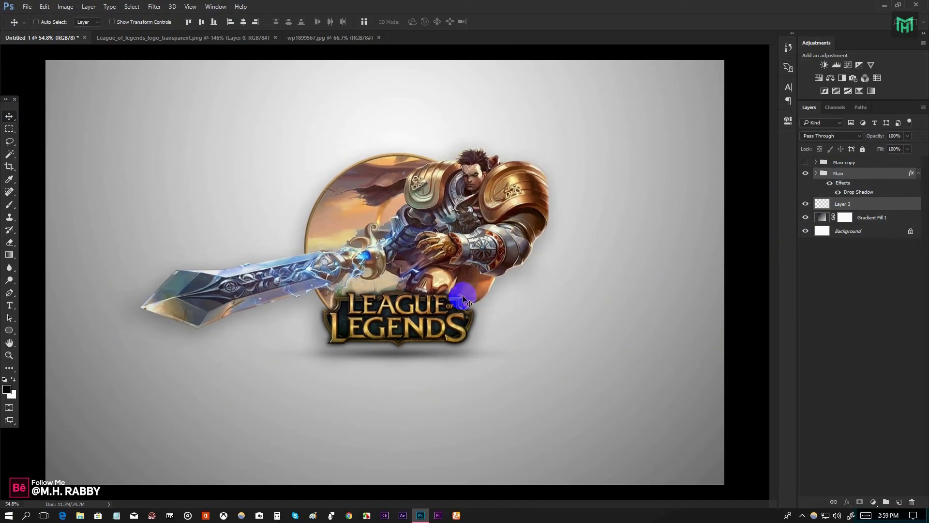
key(Left)
key(Left)
key(Left)
key(Left)
key(Left)
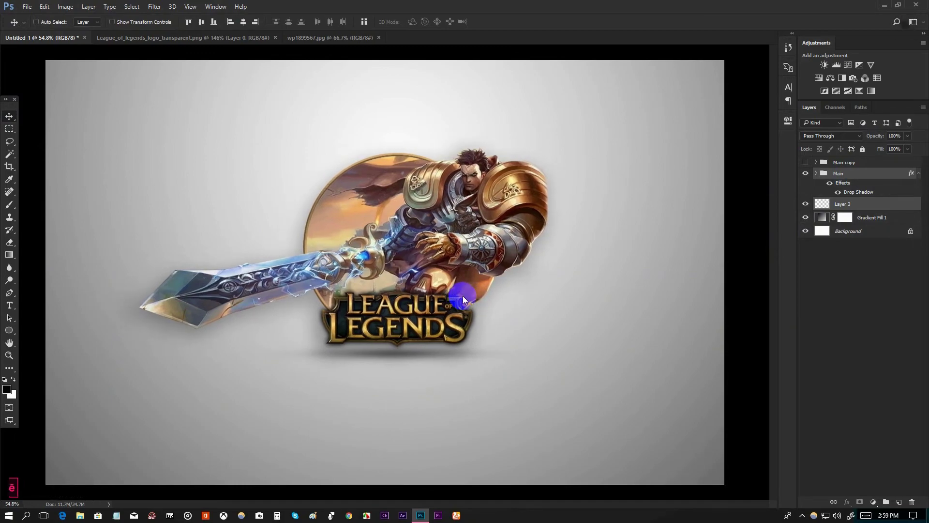
Show the Main copy group and turn it into an upright mirror image by rotating it 180° and flipping it horizontally with Free Transform.
click(806, 162)
click(838, 165)
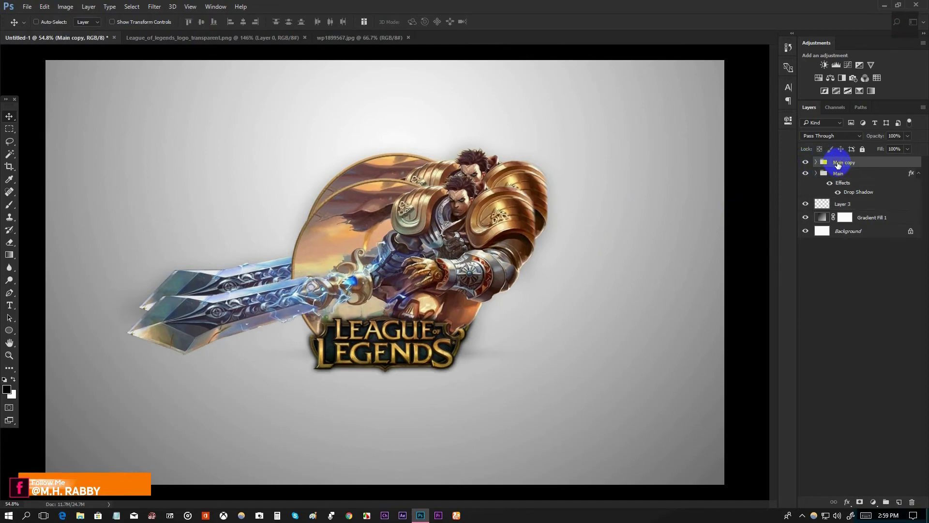
key(ctrl+t)
right_click(415, 274)
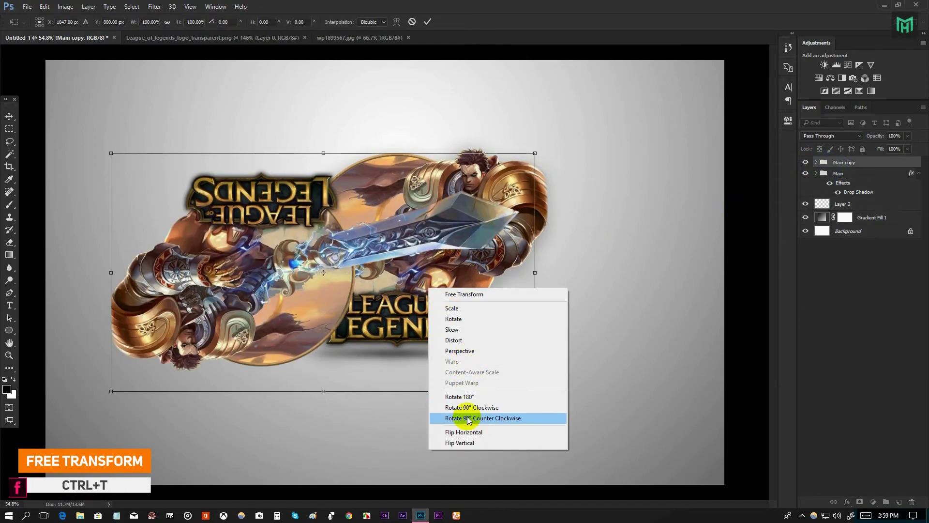
click(455, 434)
drag(421, 250, 437, 259)
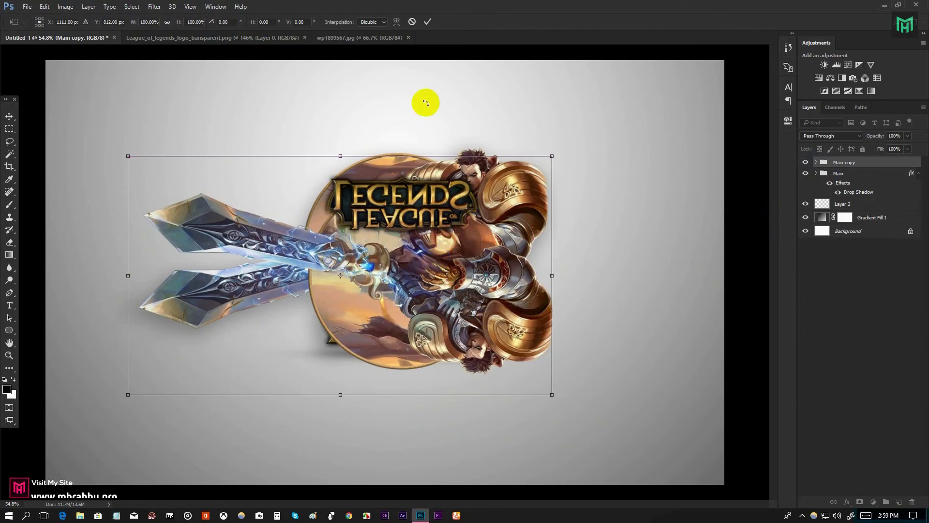
click(427, 22)
Move the mirrored Main copy group straight down so its inverted logo sits just beneath the original logo as a reflection.
drag(436, 309, 425, 465)
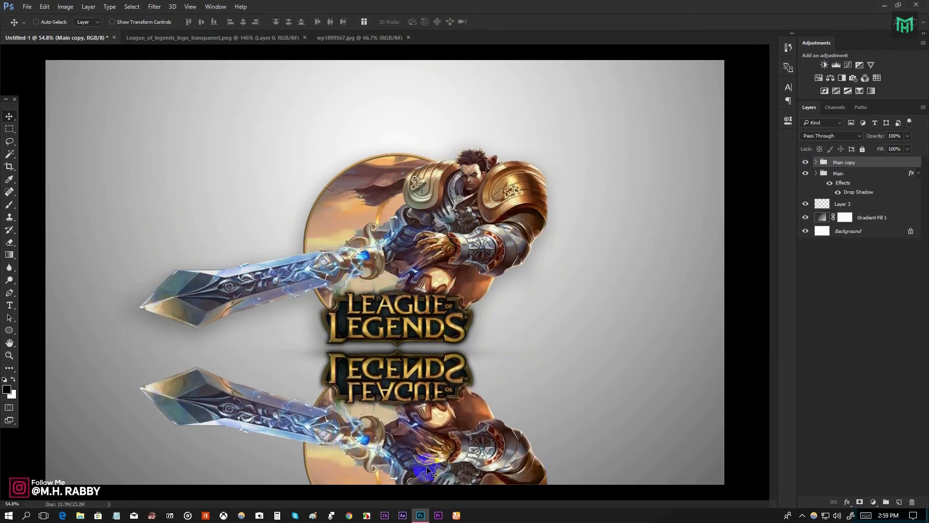
scroll(394, 366, up, 5)
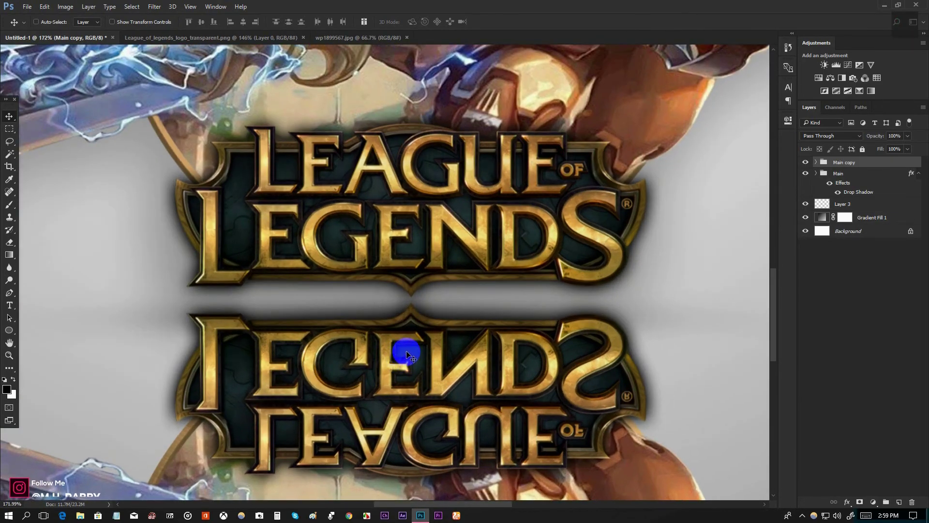
scroll(409, 357, down, 5)
scroll(416, 356, down, 3)
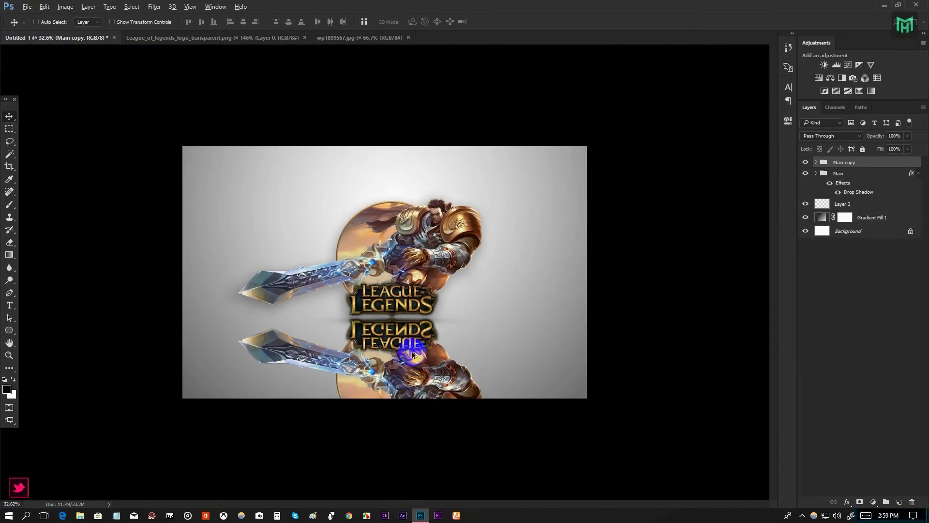
scroll(402, 352, up, 2)
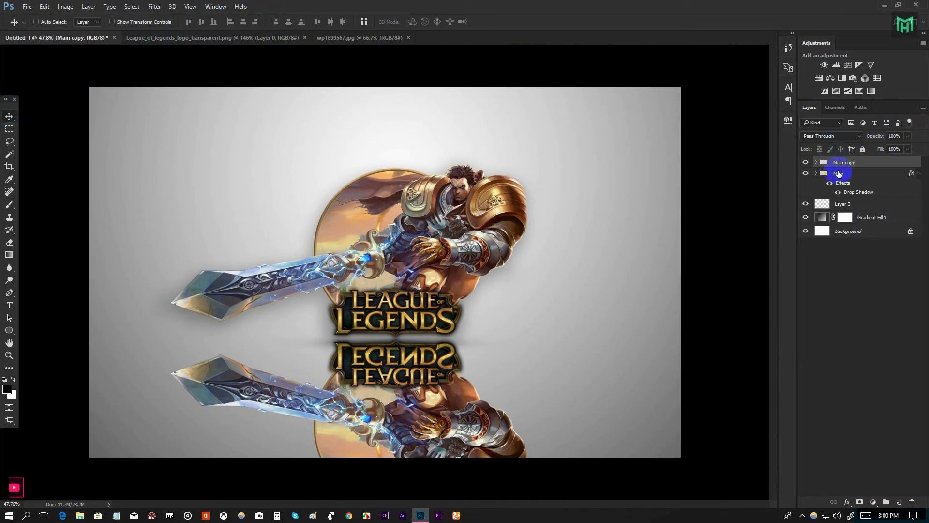
Add a layer mask to Main copy and fade the reflection downward with a black-to-white linear gradient, leaving only a faint inverted logo.
click(860, 502)
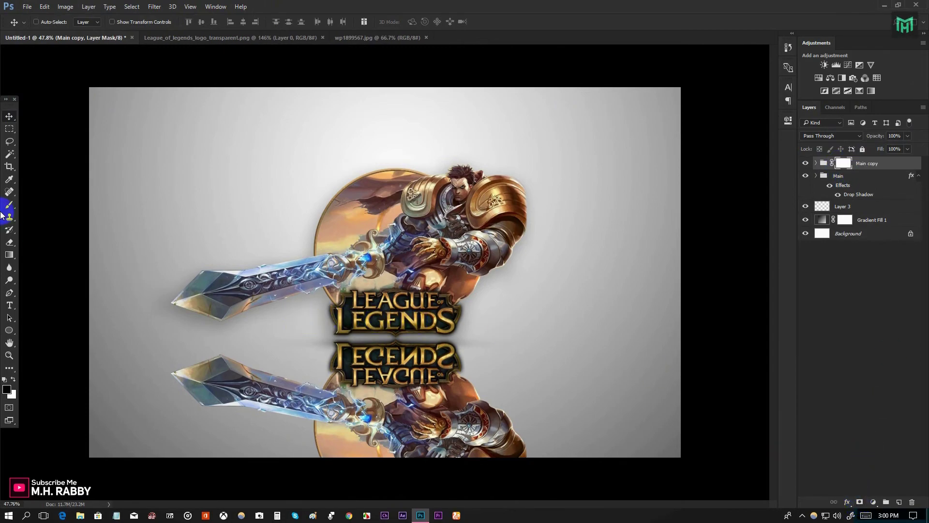
click(8, 257)
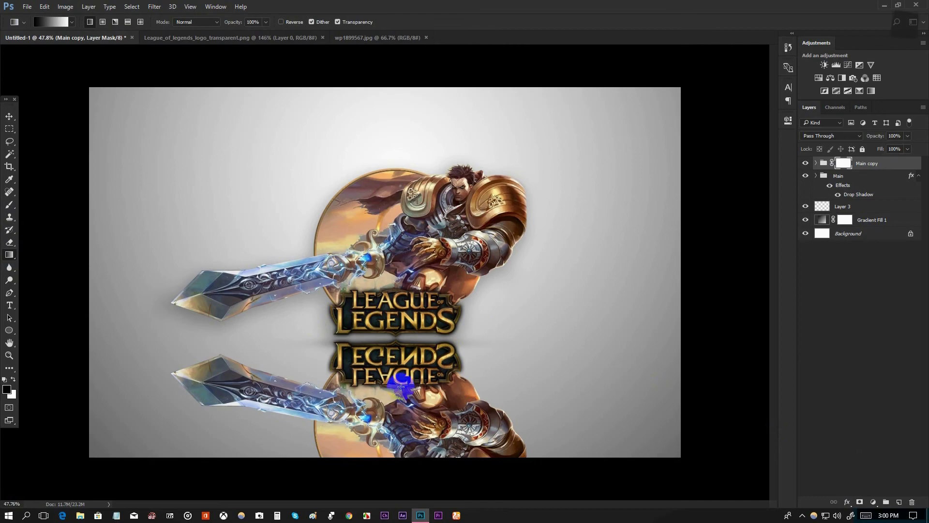
drag(389, 457, 390, 320)
drag(396, 390, 396, 315)
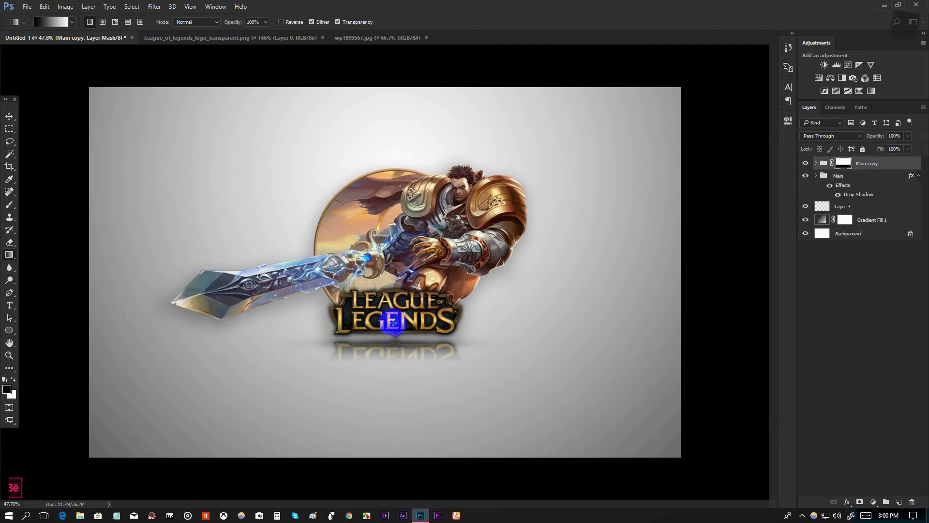
drag(394, 386, 401, 259)
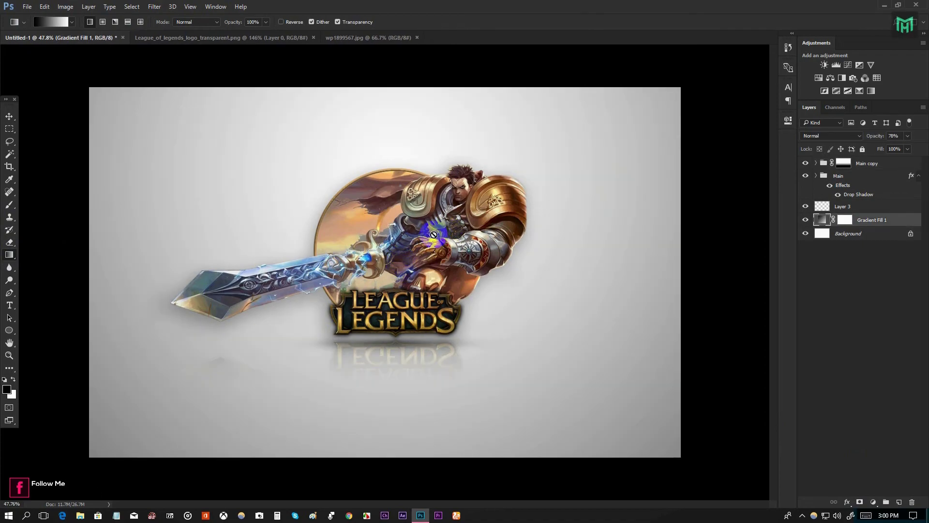
scroll(401, 242, up, 3)
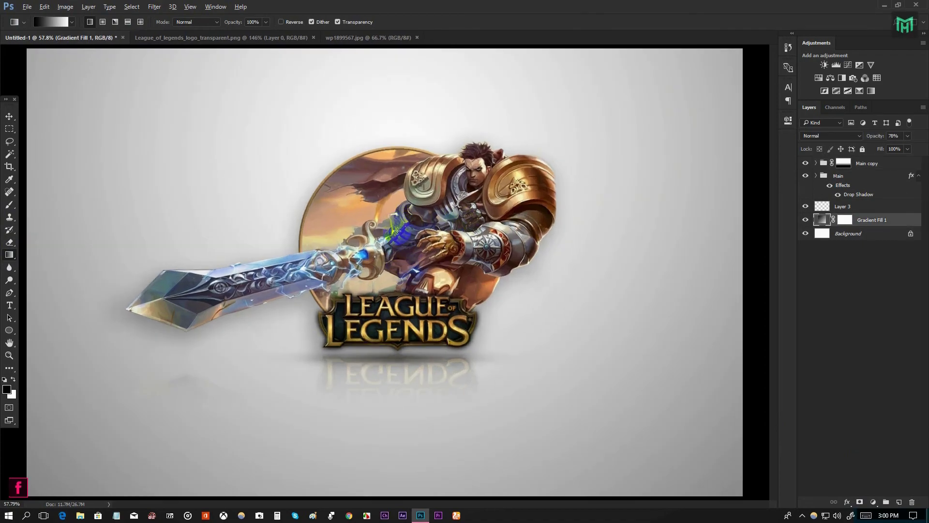